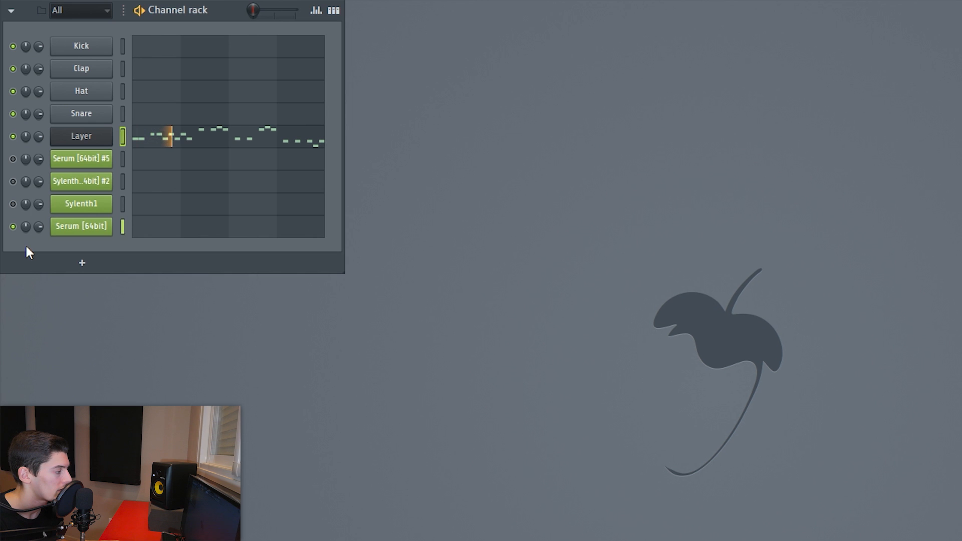
# - Enable the four synth channels and route them to separate mixer tracks starting at insert 9
pyautogui.moveTo(13, 159); pyautogui.dragTo(25, 234)
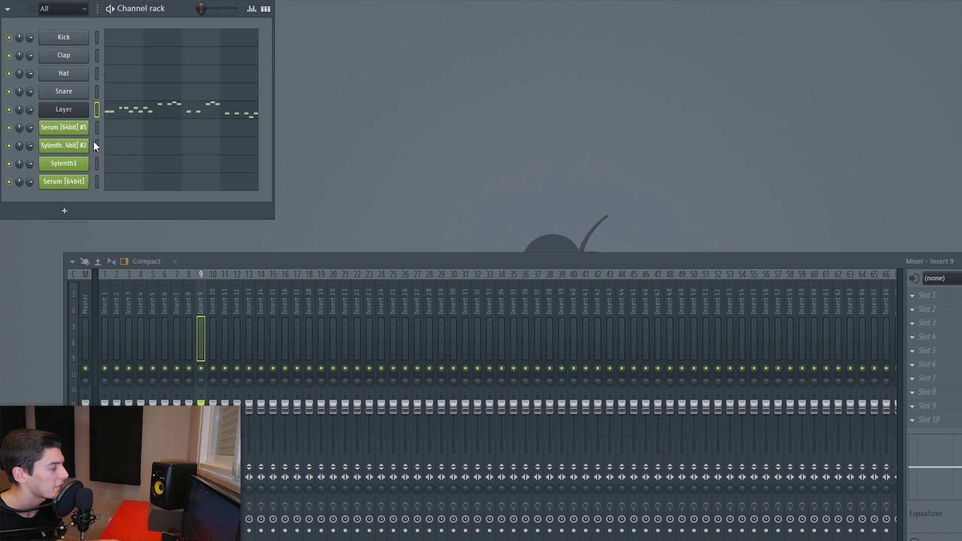
pyautogui.moveTo(100, 137); pyautogui.dragTo(104, 189)
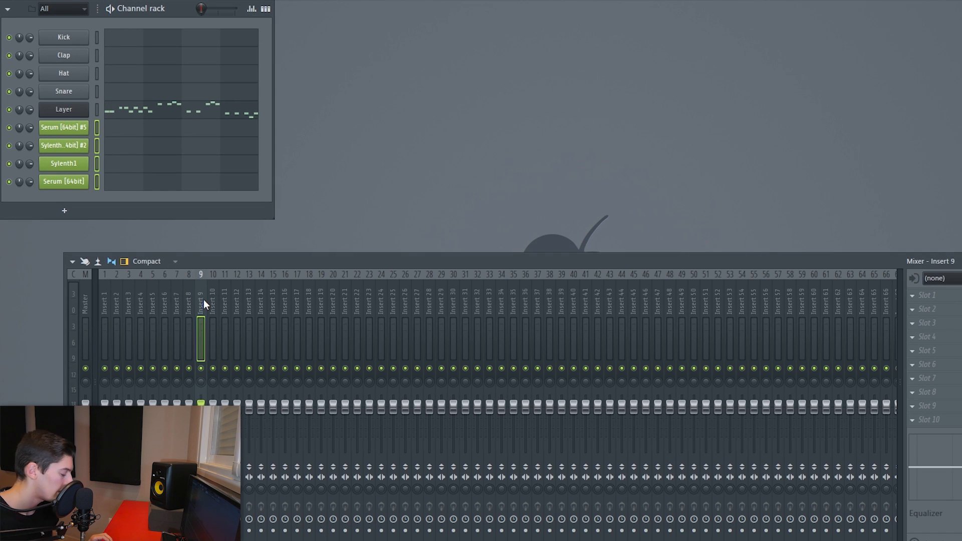
pyautogui.hotkey('ctrl', 'l')
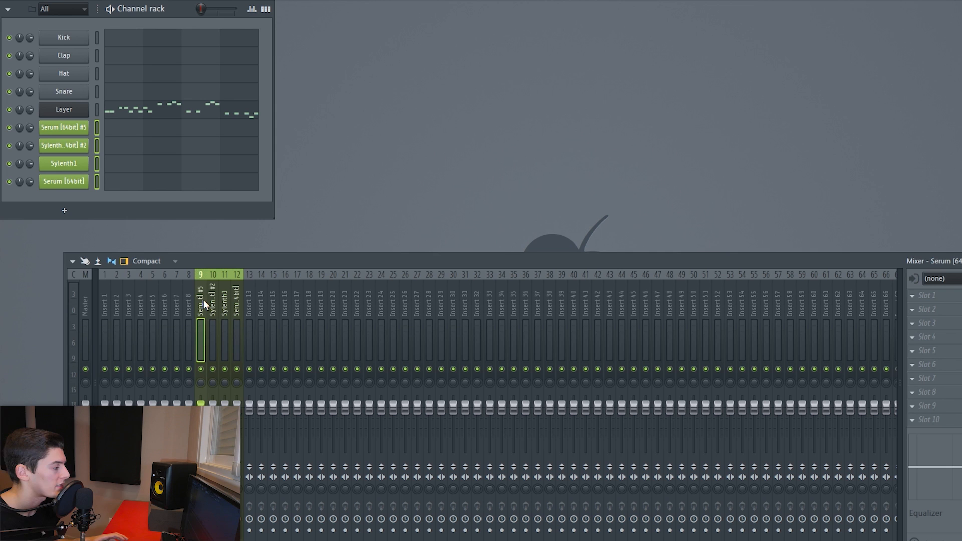
# - Solo the Serum [64bit] #5 mixer track and play the pattern to examine its frequency spectrum in FabFilter Pro-Q 3
pyautogui.keyDown('ctrl'); pyautogui.click(202, 369); pyautogui.keyUp('ctrl')
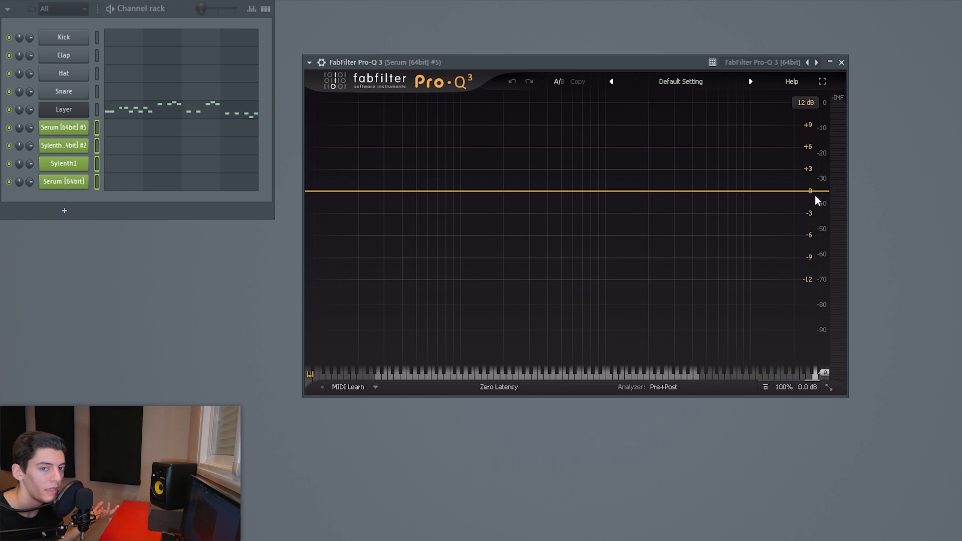
pyautogui.press('space')
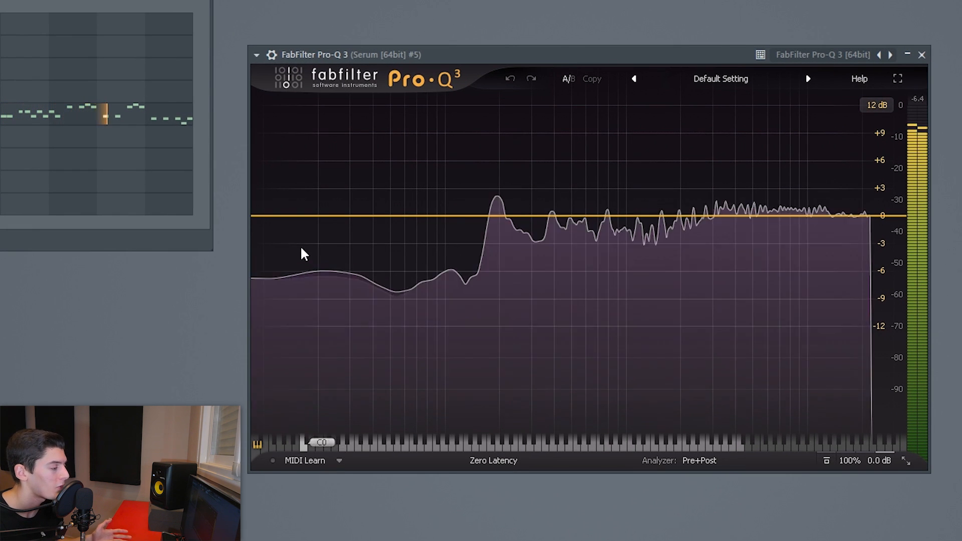
pyautogui.press('space')
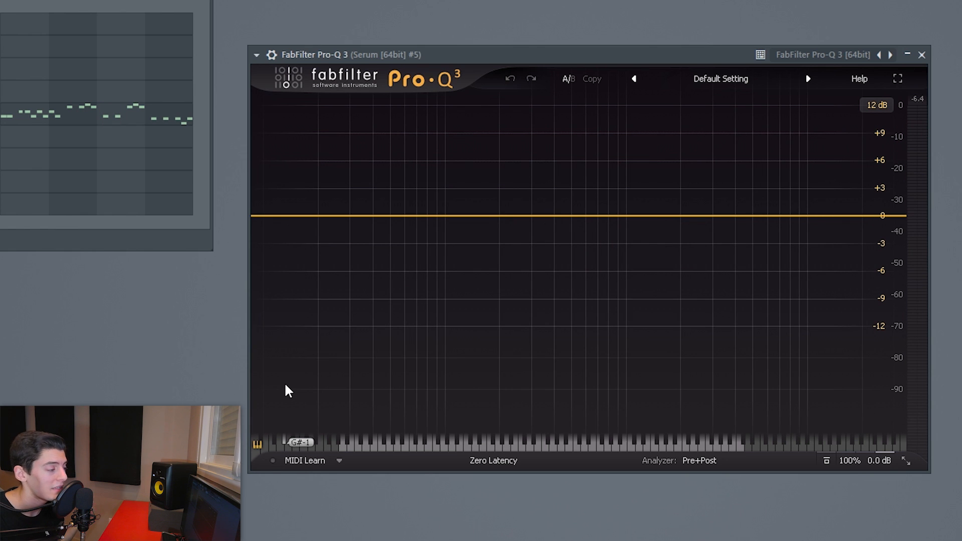
# - Add a 24 dB/oct low cut at about 149 Hz to the Serum [64bit] #5 equalizer while the pattern plays
pyautogui.click(262, 216)
pyautogui.click(298, 414)
pyautogui.click(302, 483)
pyautogui.press('space')
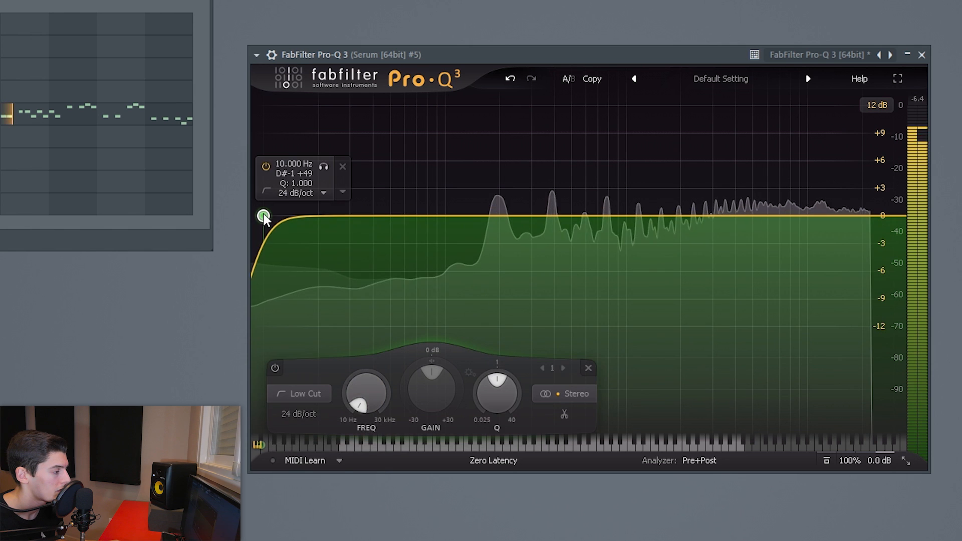
pyautogui.moveTo(263, 216); pyautogui.dragTo(475, 219)
pyautogui.press('space')
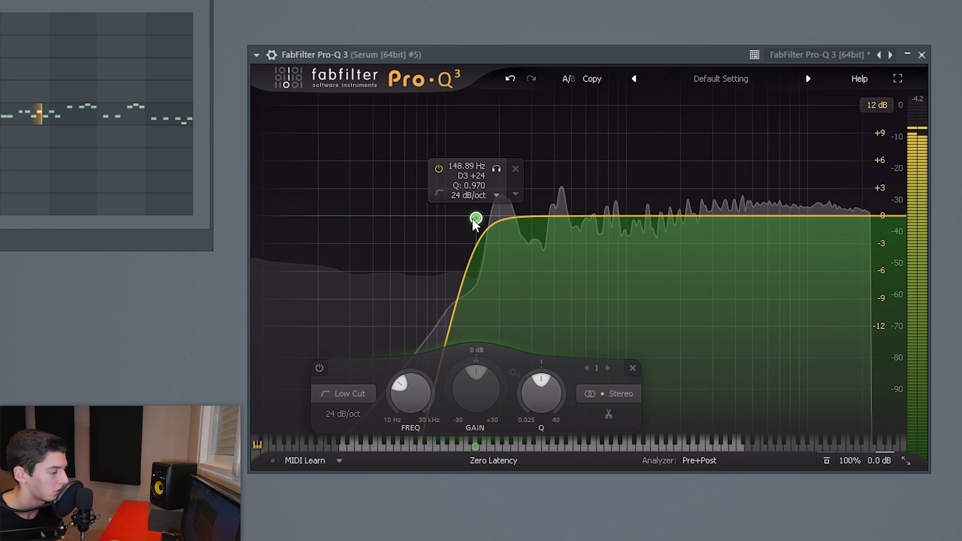
# - Add an 18 dB/oct high cut at about 1.8 kHz to the Serum [64bit] #5 equalizer and lower its Q
pyautogui.moveTo(891, 216); pyautogui.dragTo(675, 252)
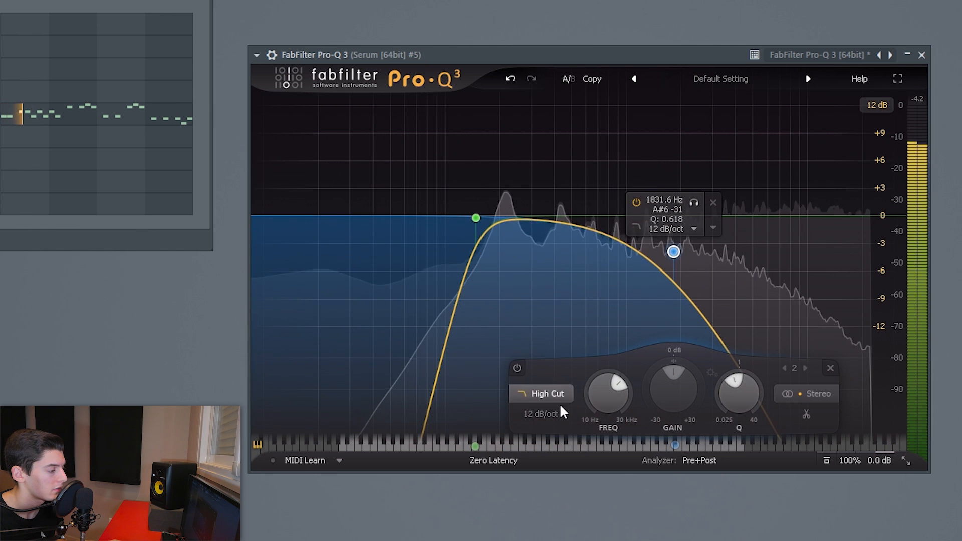
pyautogui.click(541, 414)
pyautogui.click(551, 480)
pyautogui.click(544, 415)
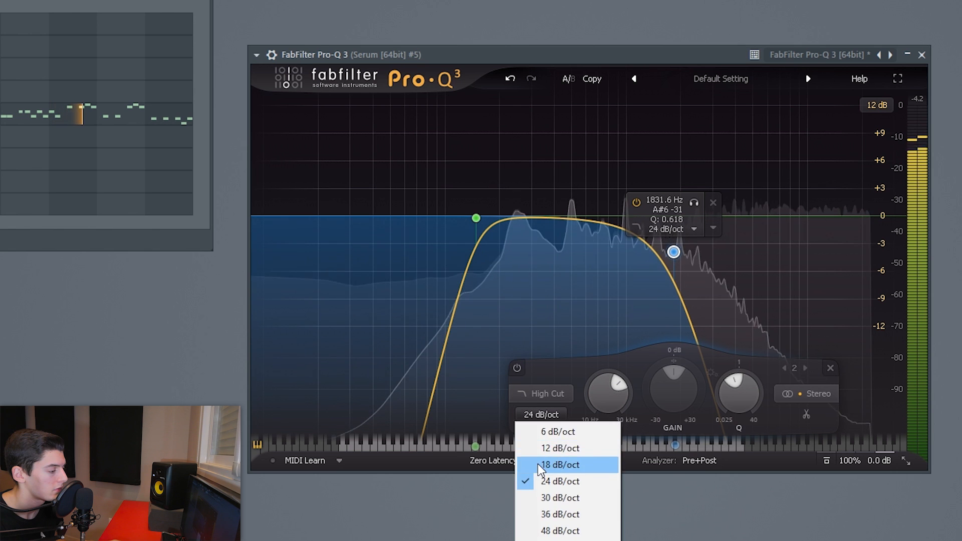
pyautogui.click(537, 464)
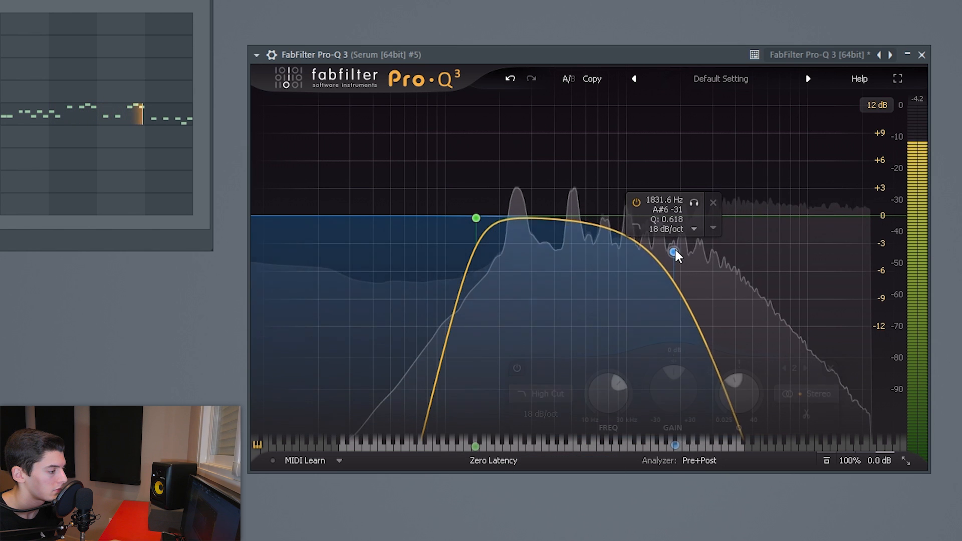
pyautogui.moveTo(680, 255); pyautogui.dragTo(670, 277)
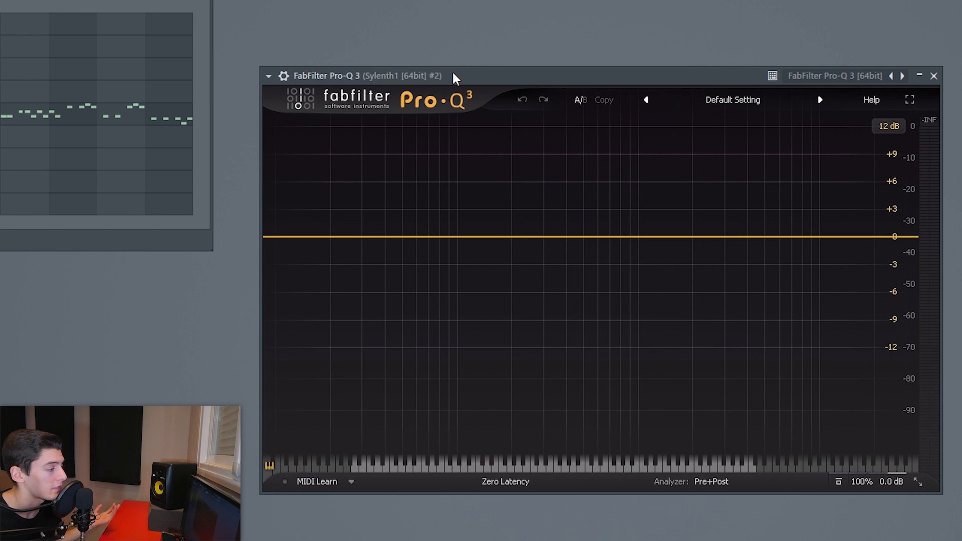
# - Play the pattern and add an 18 dB/oct low cut at about 230 Hz to the Sylenth1 [64bit] #2 equalizer
pyautogui.press('space')
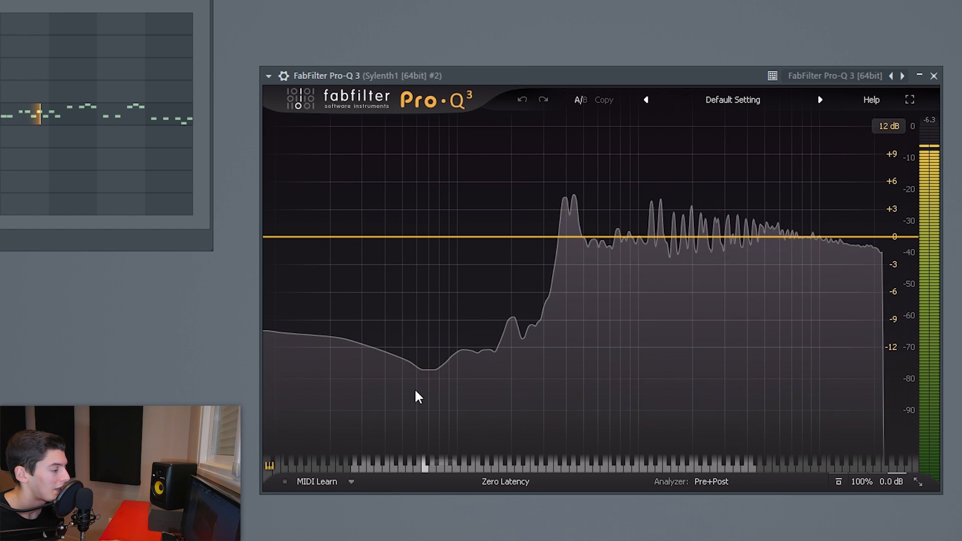
pyautogui.click(290, 236)
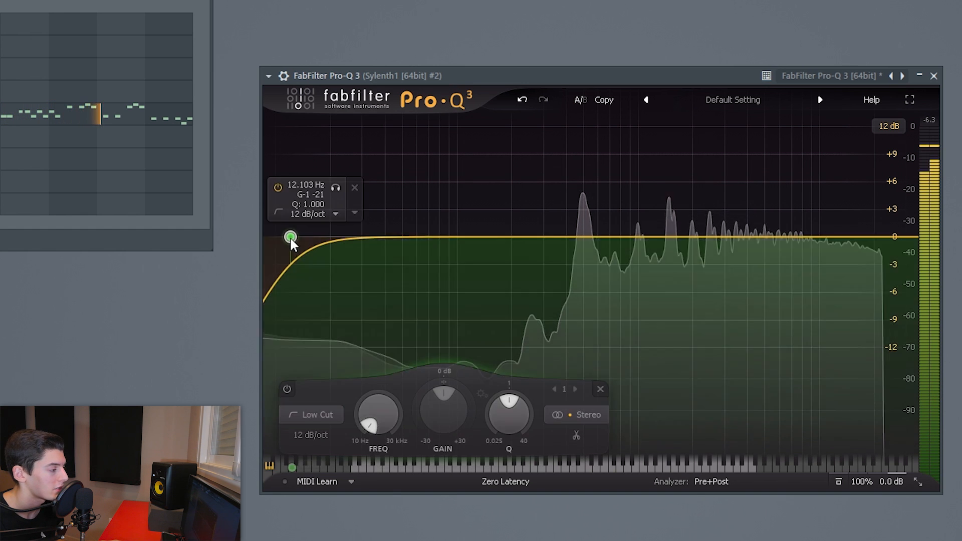
pyautogui.moveTo(290, 236); pyautogui.dragTo(523, 235)
pyautogui.click(389, 434)
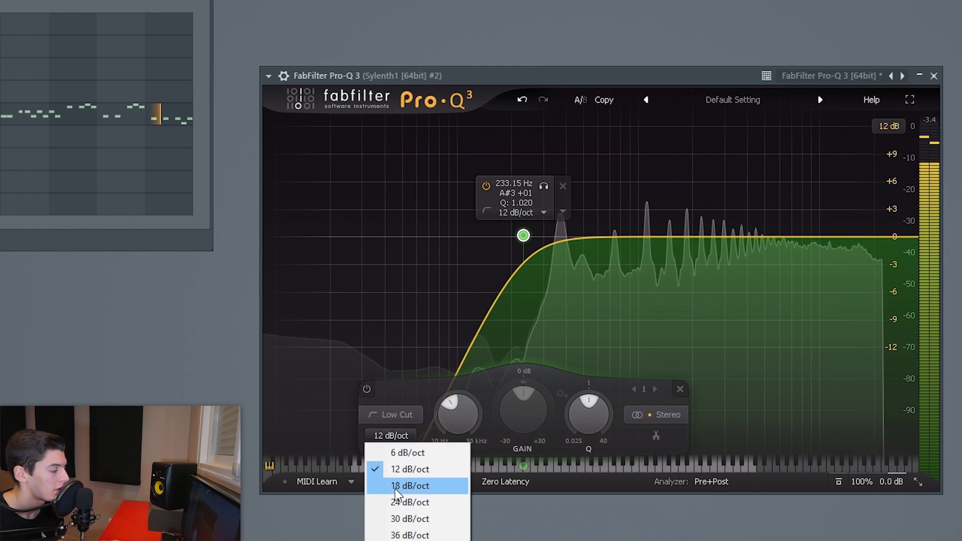
pyautogui.click(404, 485)
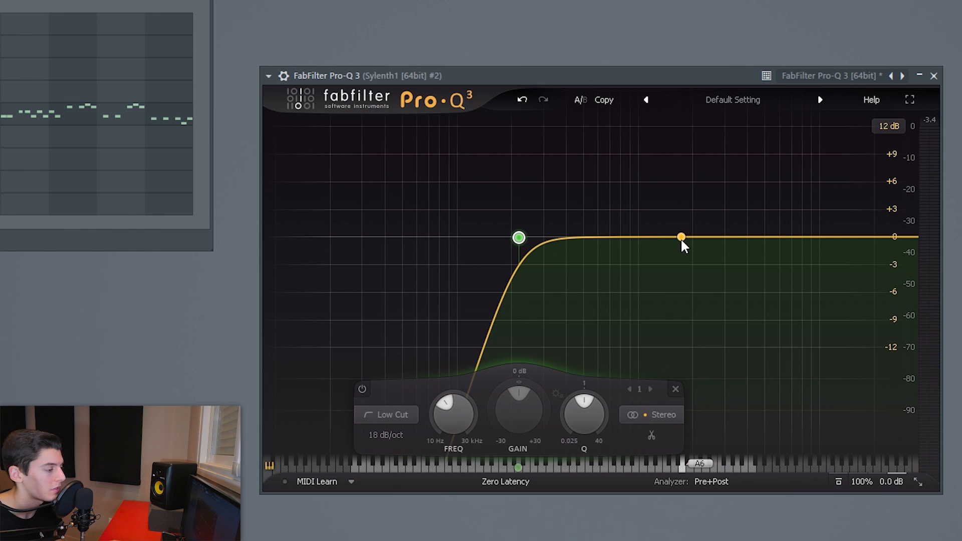
# - Add a narrow bell band at about 4.5 kHz to the Sylenth1 [64bit] #2 equalizer with -1.32 dB gain and a Q of 2.165
pyautogui.press('space')
pyautogui.moveTo(681, 239); pyautogui.dragTo(757, 171)
pyautogui.press('space')
pyautogui.scroll(1, 756, 171)
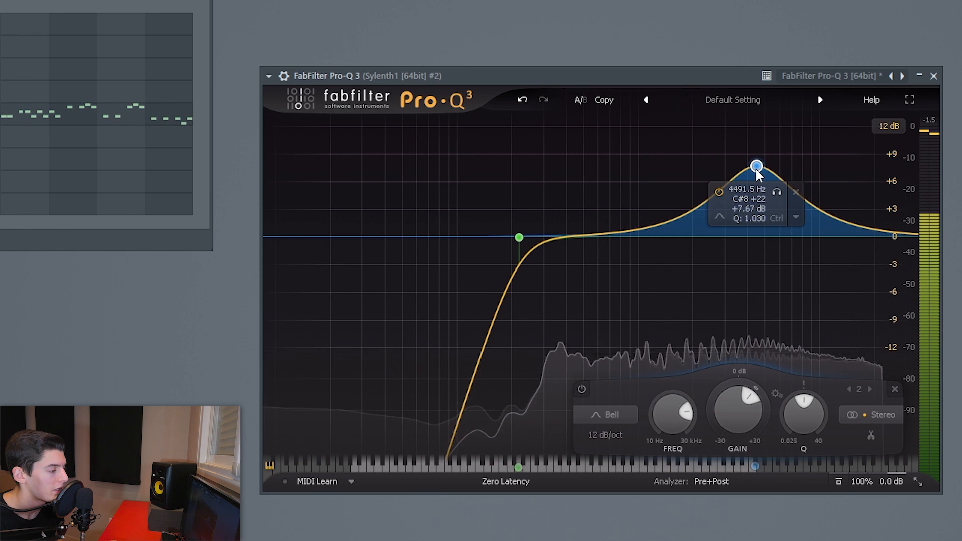
pyautogui.scroll(12, 756, 171)
pyautogui.moveTo(727, 412); pyautogui.dragTo(737, 480)
pyautogui.press('space')
# - Compare the sound with the 4.5 kHz bell bypassed and active, and add a high cut at the upper end of the spectrum
pyautogui.click(582, 389)
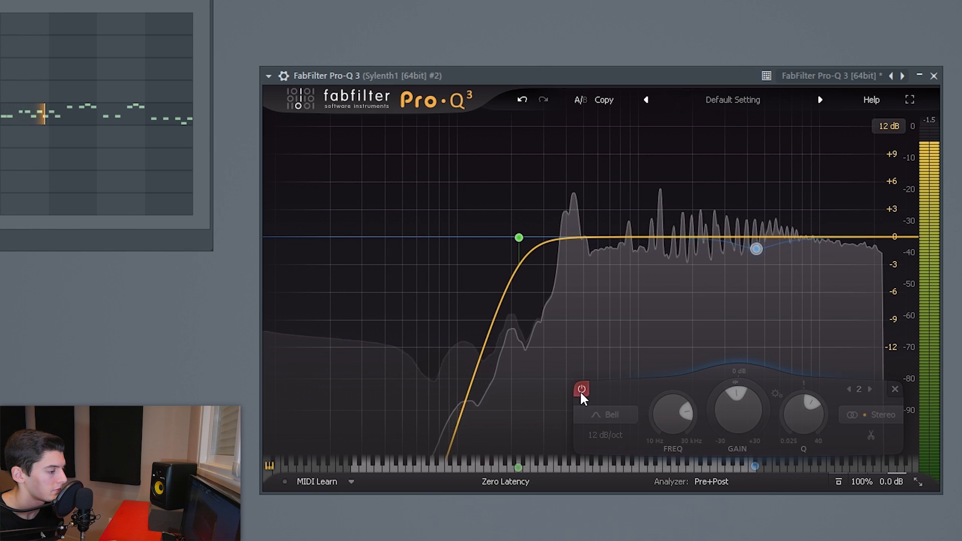
pyautogui.click(582, 389)
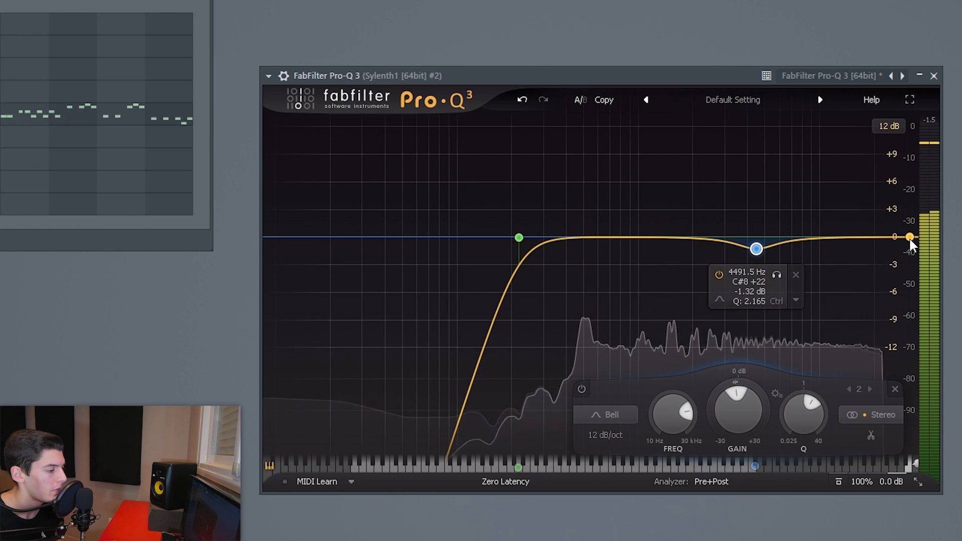
pyautogui.moveTo(909, 236); pyautogui.dragTo(879, 234)
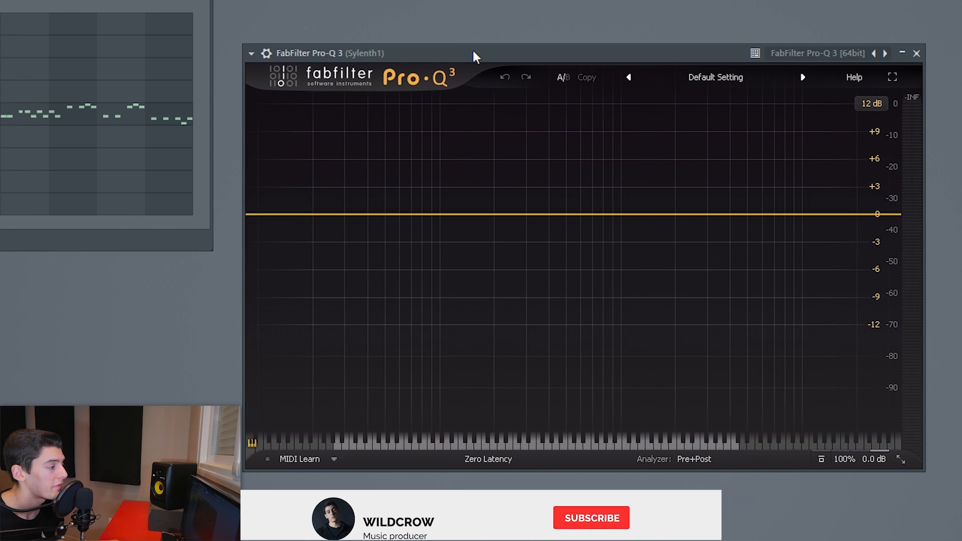
# - Play the pattern and add a 24 dB/oct low cut at about 282 Hz to the Sylenth1 equalizer
pyautogui.press('space')
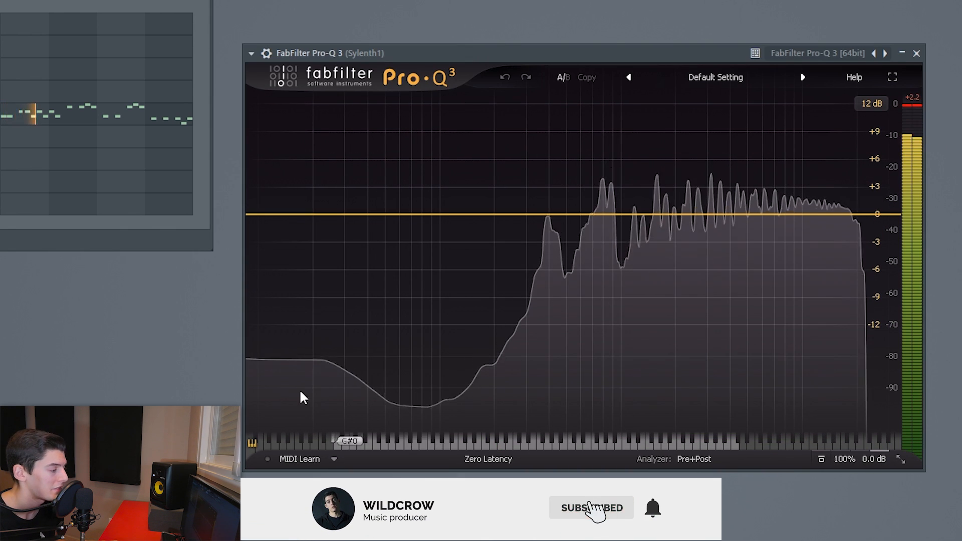
pyautogui.click(261, 215)
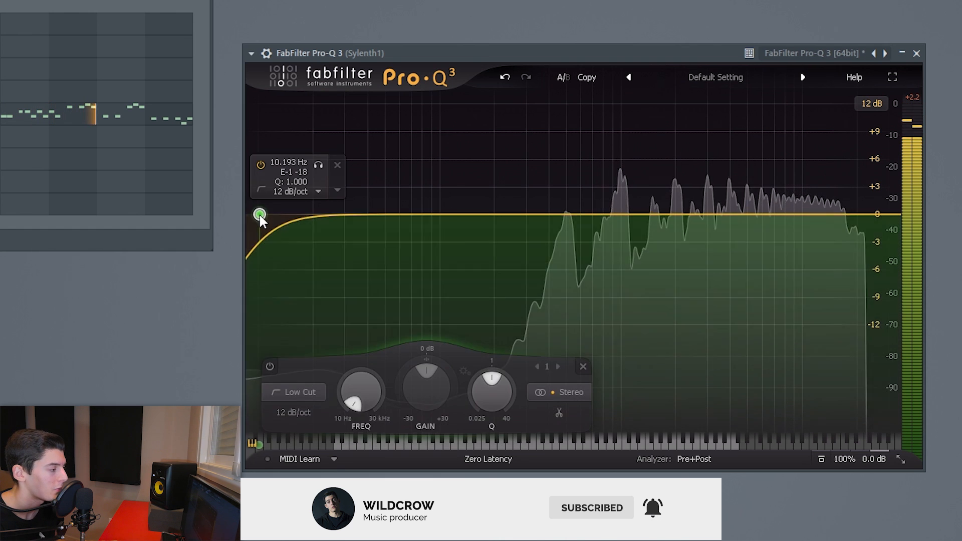
pyautogui.moveTo(260, 215); pyautogui.dragTo(521, 218)
pyautogui.click(390, 414)
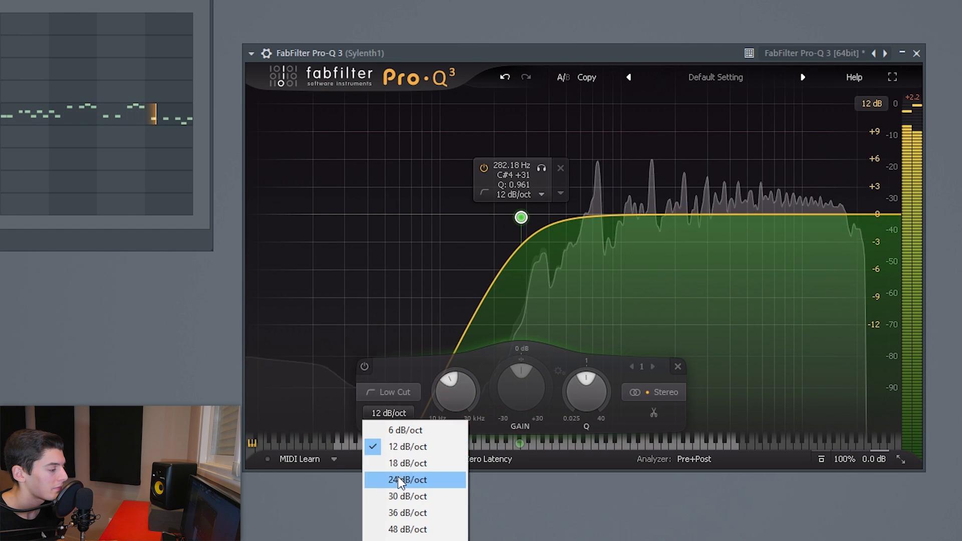
pyautogui.click(398, 480)
pyautogui.press('space')
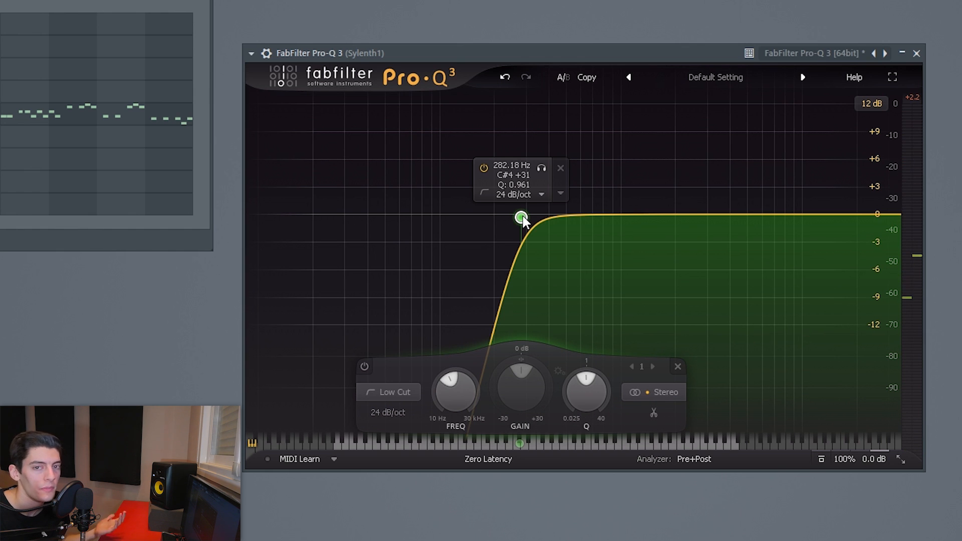
# - Raise the Sylenth1 low cut to about 747 Hz and soften it to a Q of about 0.485, checking it against playback
pyautogui.moveTo(521, 219); pyautogui.dragTo(614, 268)
pyautogui.press('space')
pyautogui.press('space')
pyautogui.press('space')
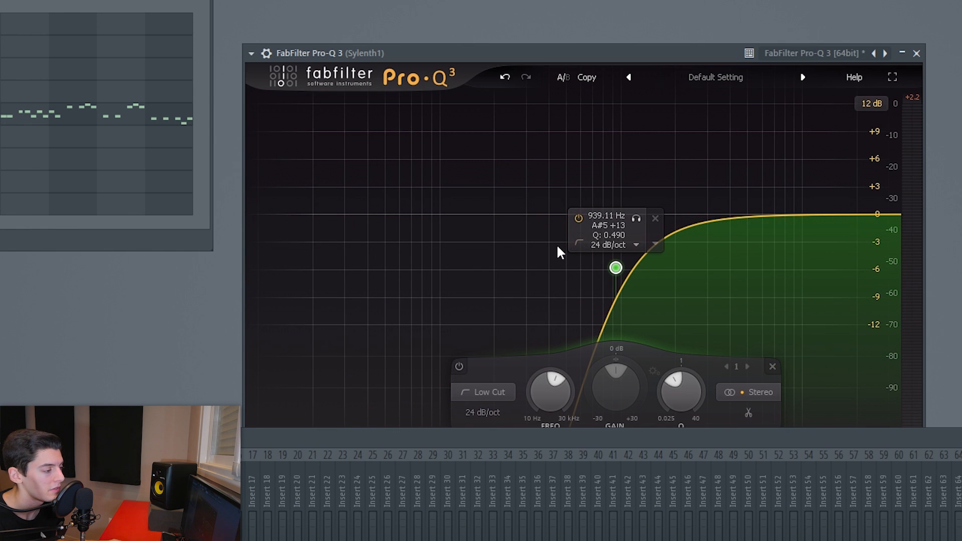
pyautogui.press('space')
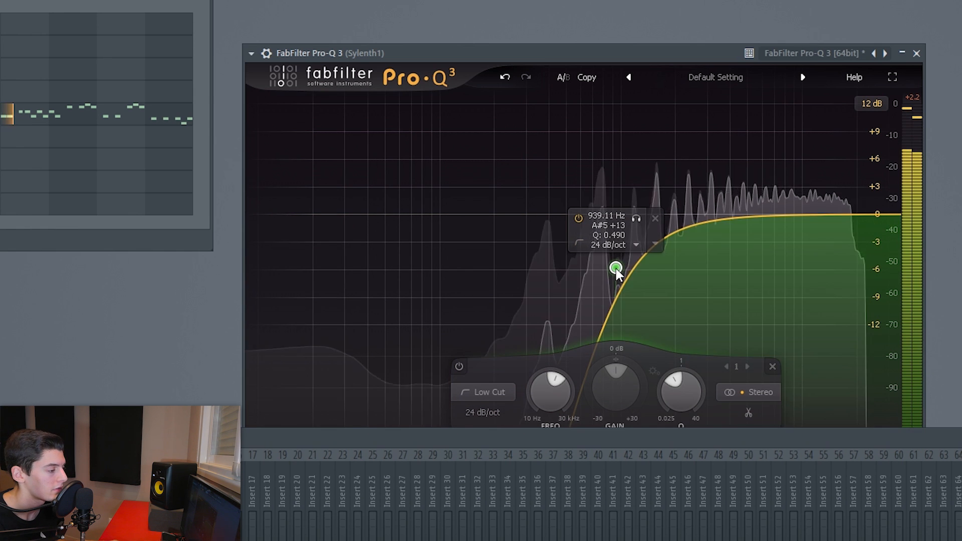
pyautogui.moveTo(616, 270)
pyautogui.mouseDown()
pyautogui.moveTo(517, 261)
pyautogui.moveTo(657, 267)
pyautogui.moveTo(597, 268)
pyautogui.mouseUp()
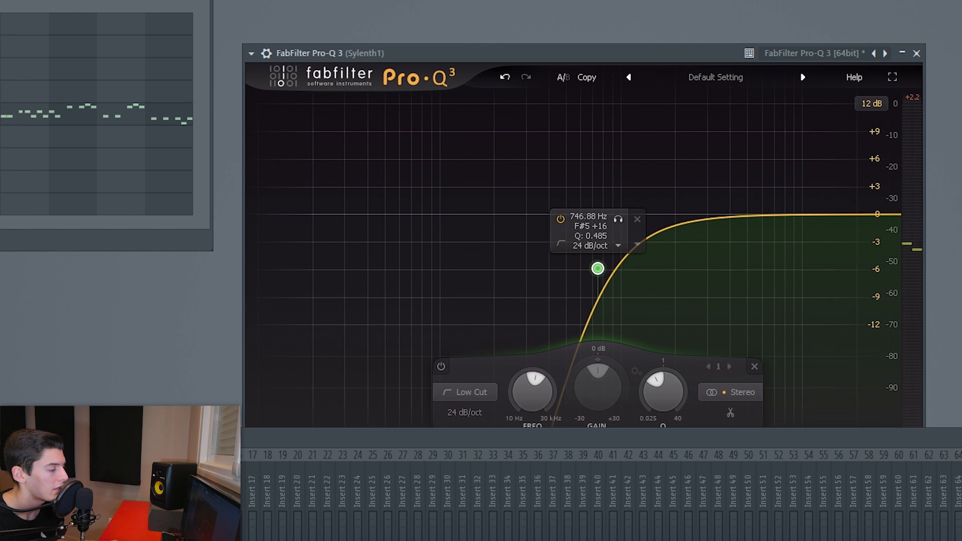
# - Boost the Sylenth1 highs with a +3.43 dB bell at about 14.4 kHz and a Q of 1.317, comparing it bypassed and active
pyautogui.press('space')
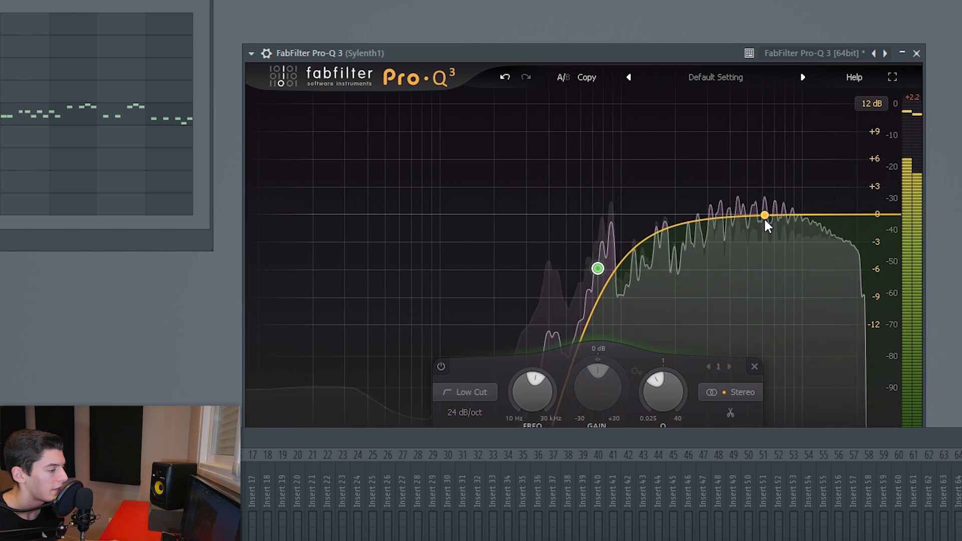
pyautogui.moveTo(765, 215); pyautogui.dragTo(831, 183)
pyautogui.press('space')
pyautogui.moveTo(796, 407); pyautogui.dragTo(777, 393)
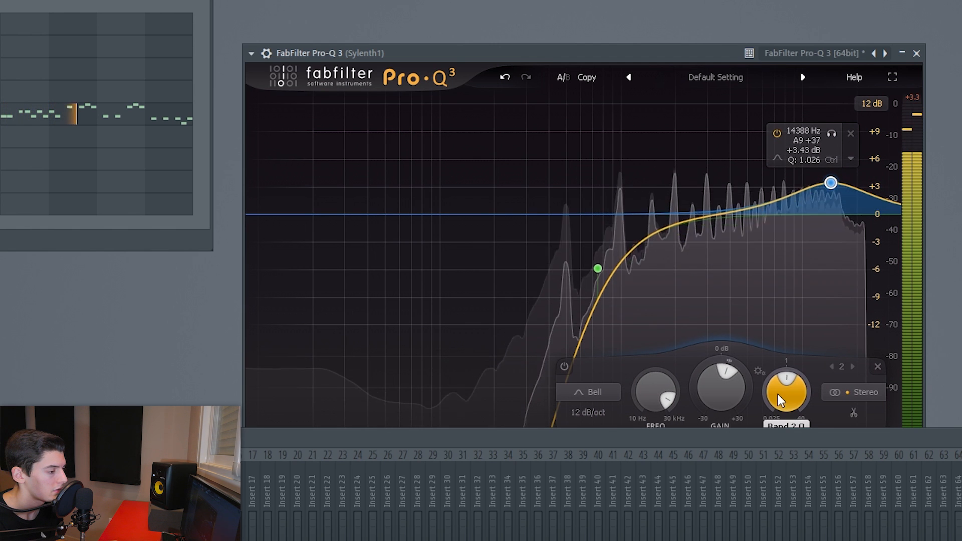
pyautogui.click(777, 132)
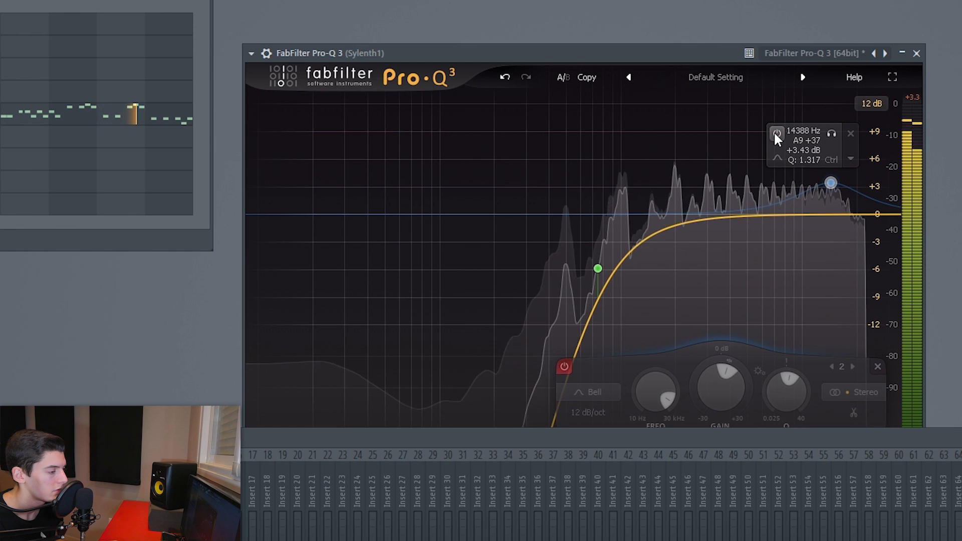
pyautogui.click(777, 133)
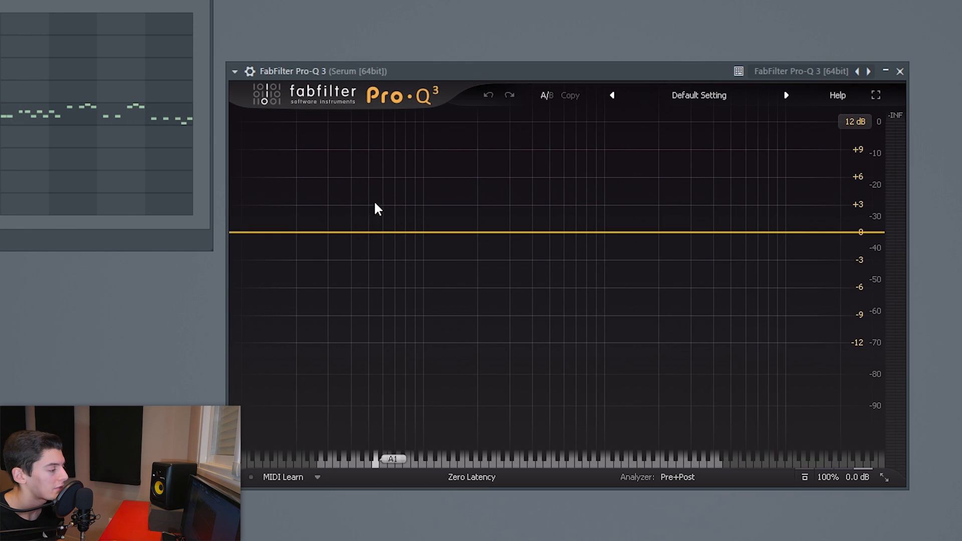
# - Add a low cut in the midrange of the Serum [64bit] equalizer with a lowered Q and a steeper slope
pyautogui.press('space')
pyautogui.click(249, 234)
pyautogui.moveTo(249, 235); pyautogui.dragTo(576, 263)
pyautogui.click(456, 432)
pyautogui.click(472, 481)
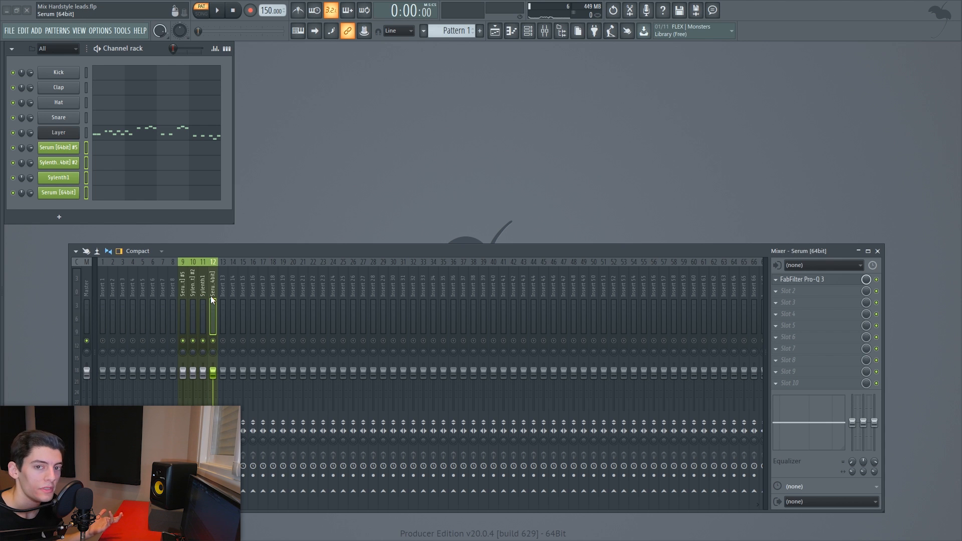
# - Play the four equalized lead layers together and select mixer insert 13
pyautogui.press('space')
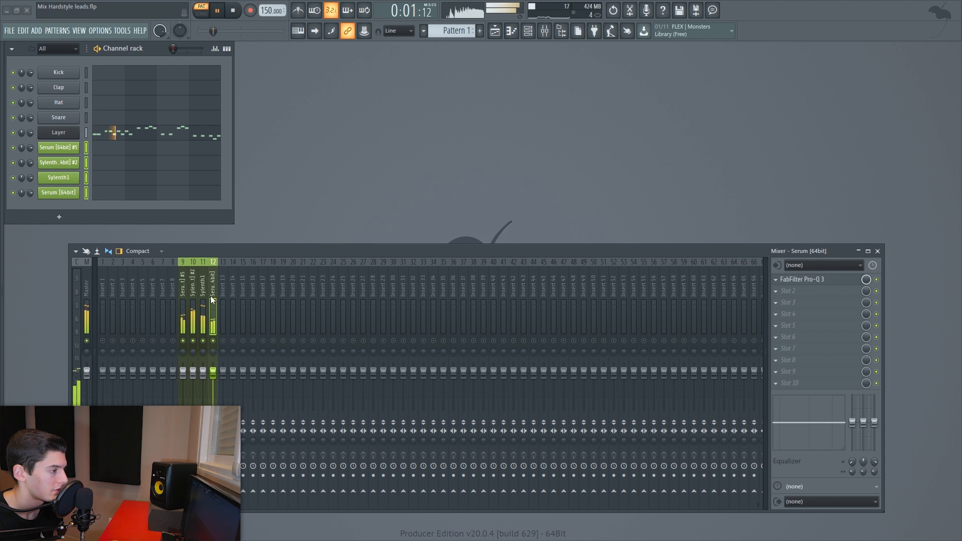
pyautogui.press('space')
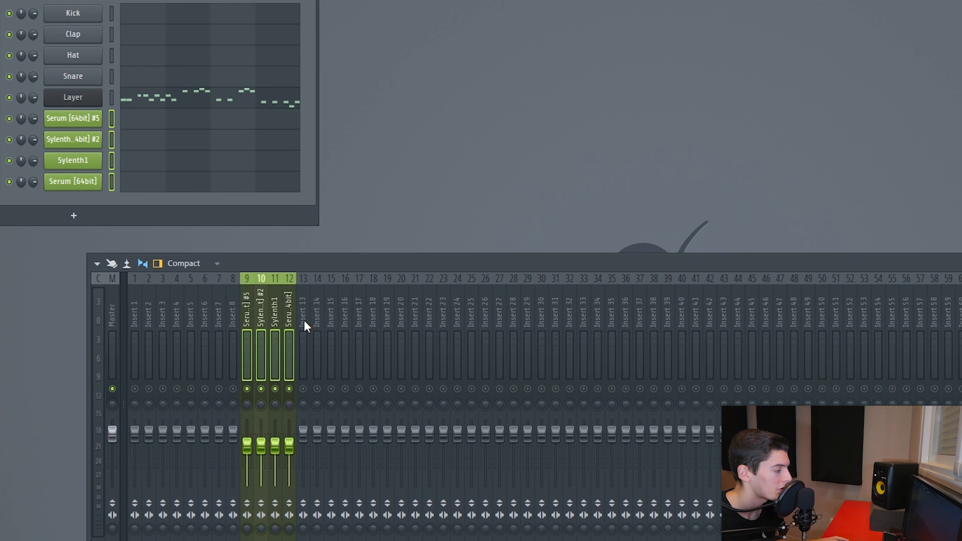
pyautogui.click(304, 321)
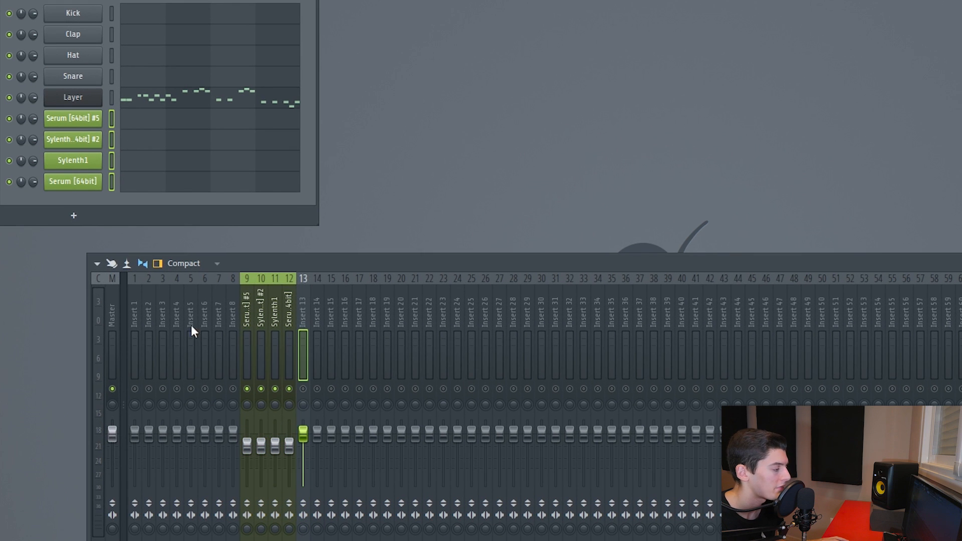
# - Solo mixer insert 10, pull the other three lead faders down, and raise inserts 9, 11 and 12 one by one to balance them during playback
pyautogui.click(261, 396)
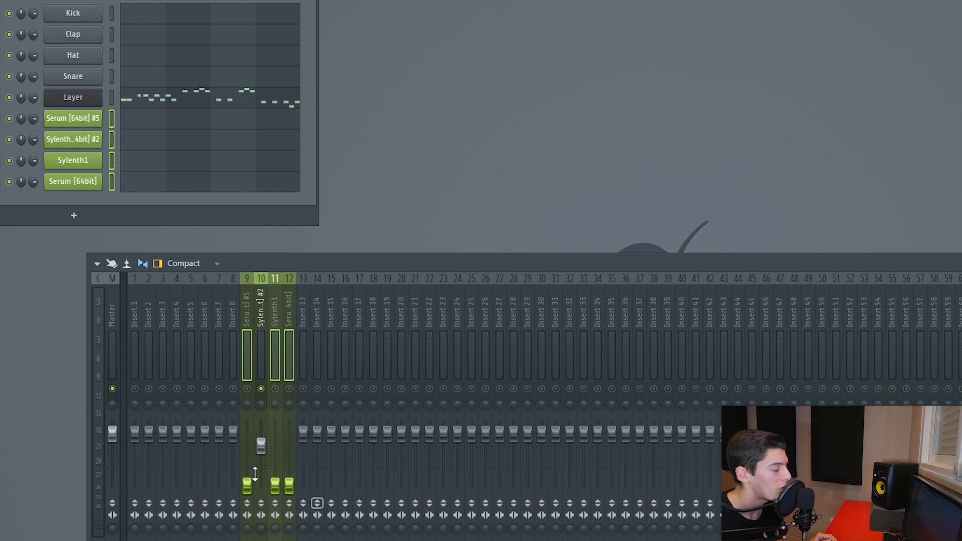
pyautogui.click(303, 315)
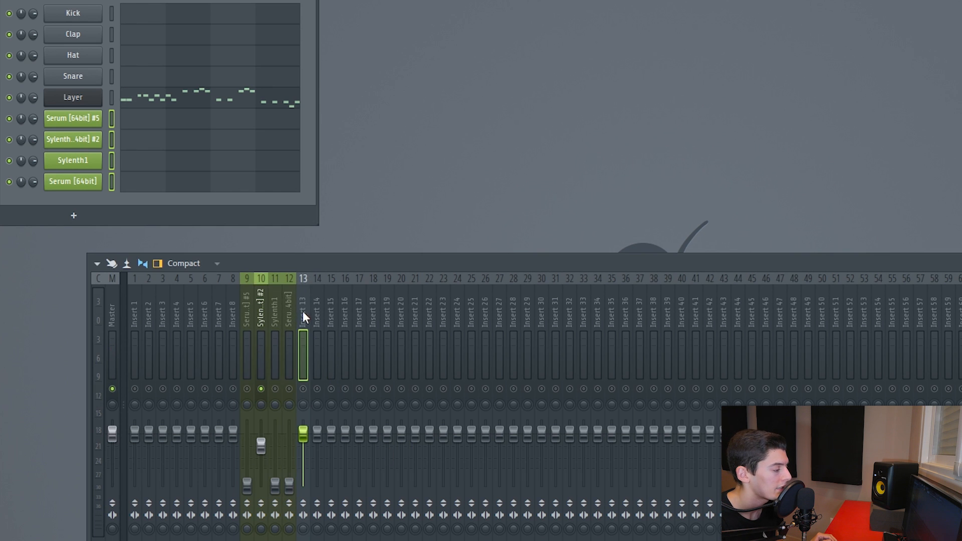
pyautogui.click(249, 489)
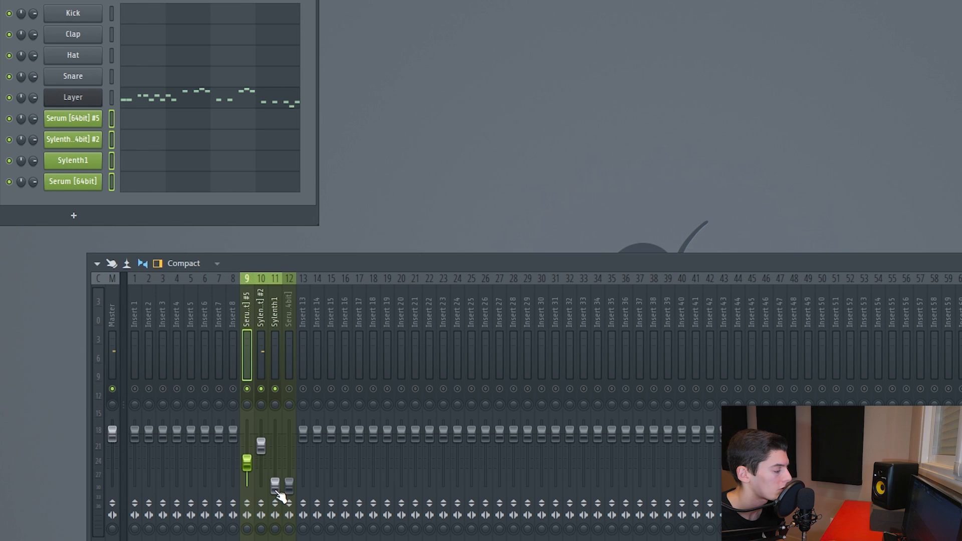
pyautogui.moveTo(275, 485); pyautogui.dragTo(275, 480)
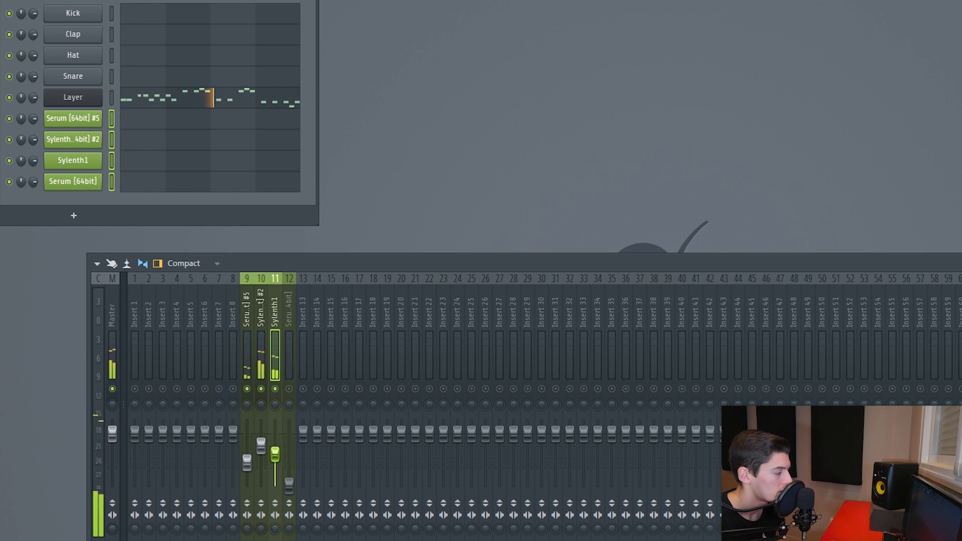
pyautogui.moveTo(289, 485); pyautogui.dragTo(288, 439)
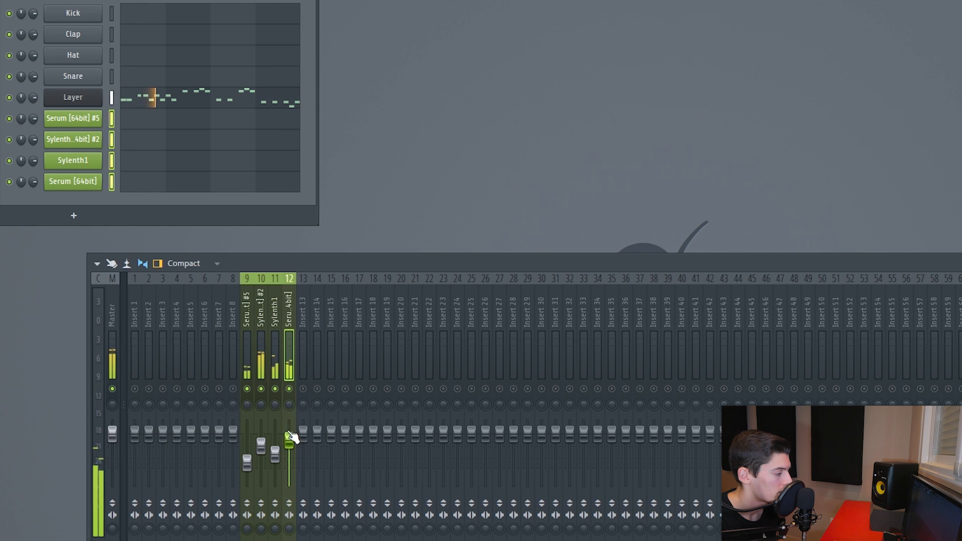
pyautogui.moveTo(289, 440); pyautogui.dragTo(291, 445)
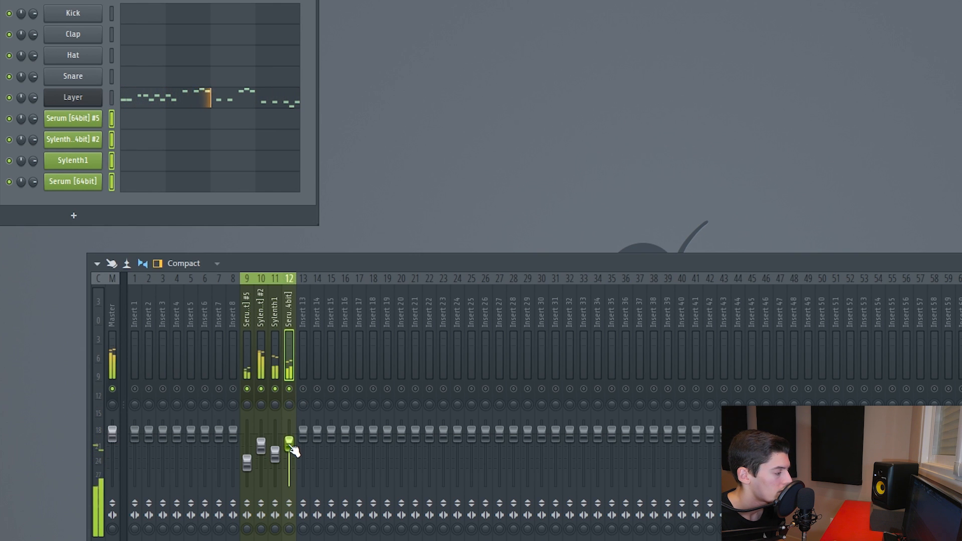
pyautogui.press('space')
# - Solo the Serum [64bit] #5 layer on insert 9 and adjust its stereo separation during playback
pyautogui.click(252, 389)
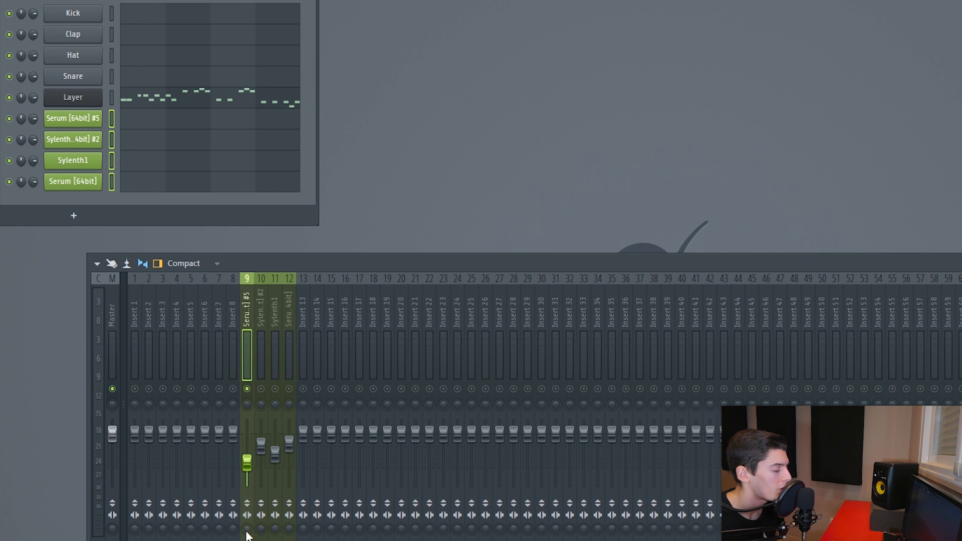
pyautogui.press('space')
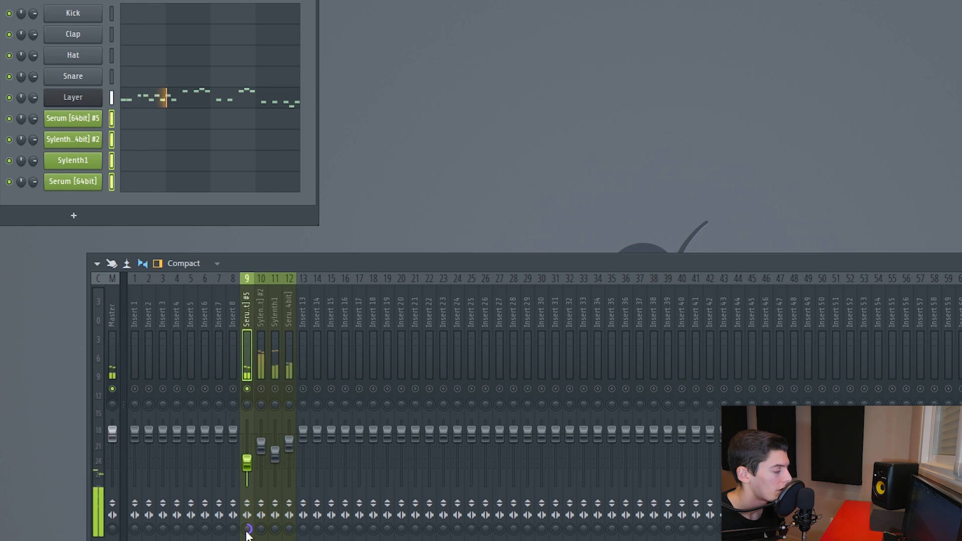
pyautogui.moveTo(247, 531); pyautogui.dragTo(247, 540)
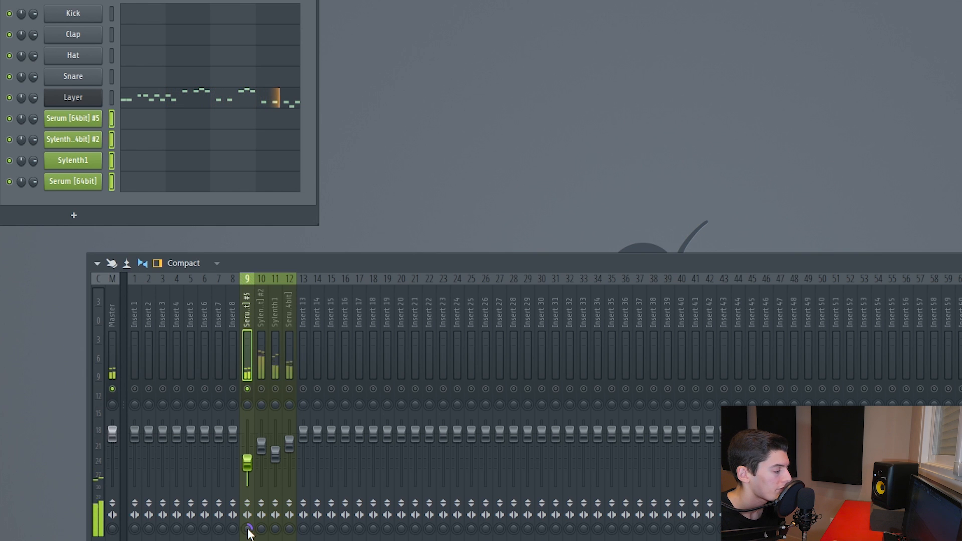
pyautogui.press('space')
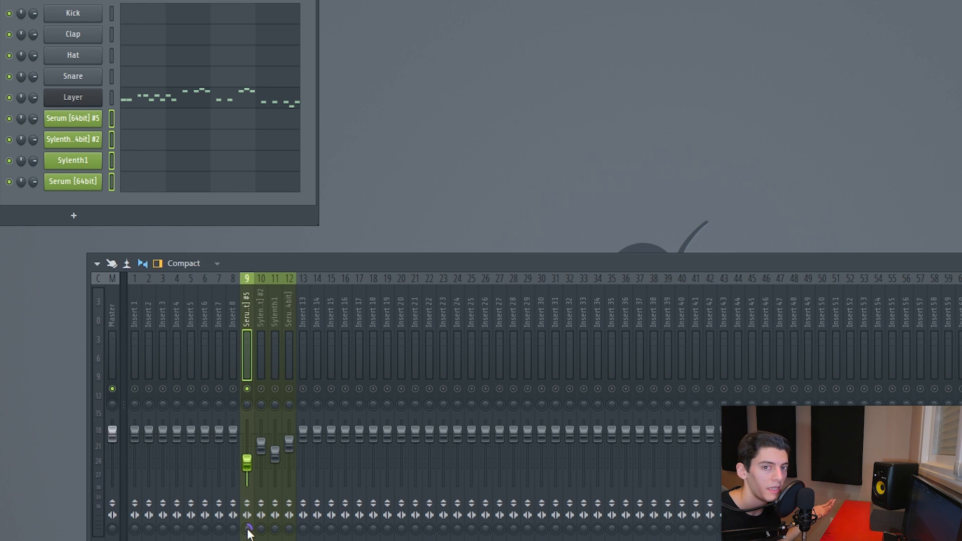
# - Set the Sylenth1 layer to about 12% separated and adjust the Serum [64bit] layer's stereo separation, checking the width in Ozone 5 Imager
pyautogui.click(275, 322)
pyautogui.press('s')
pyautogui.click(293, 327)
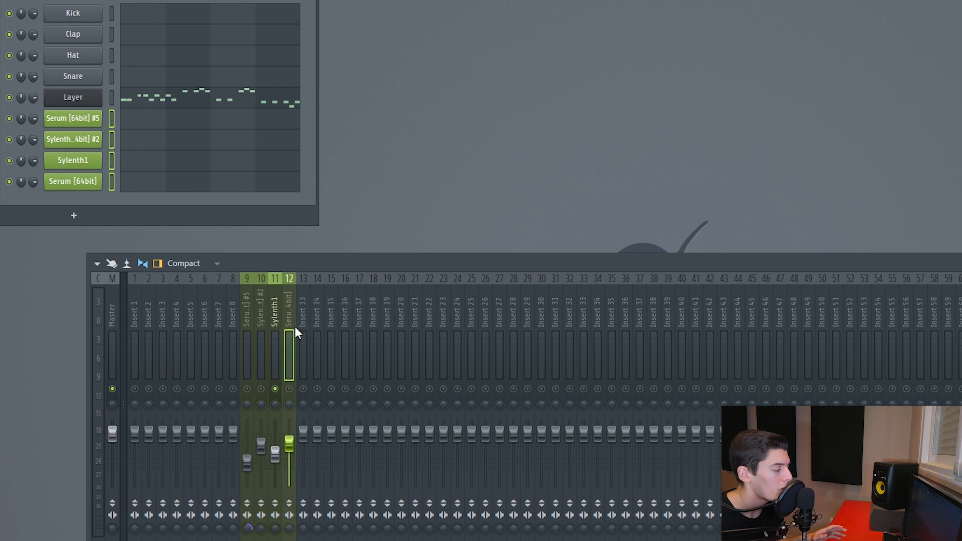
pyautogui.click(278, 534)
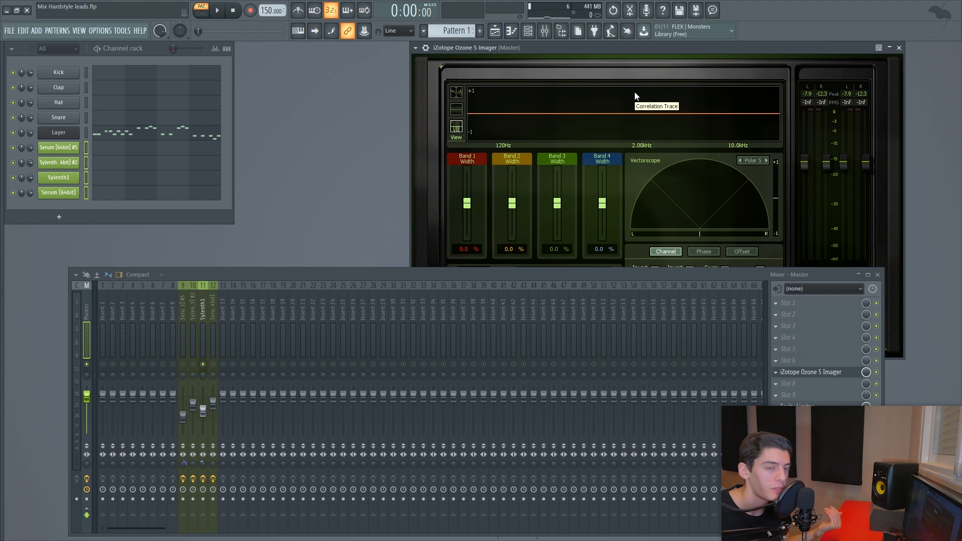
pyautogui.press('space')
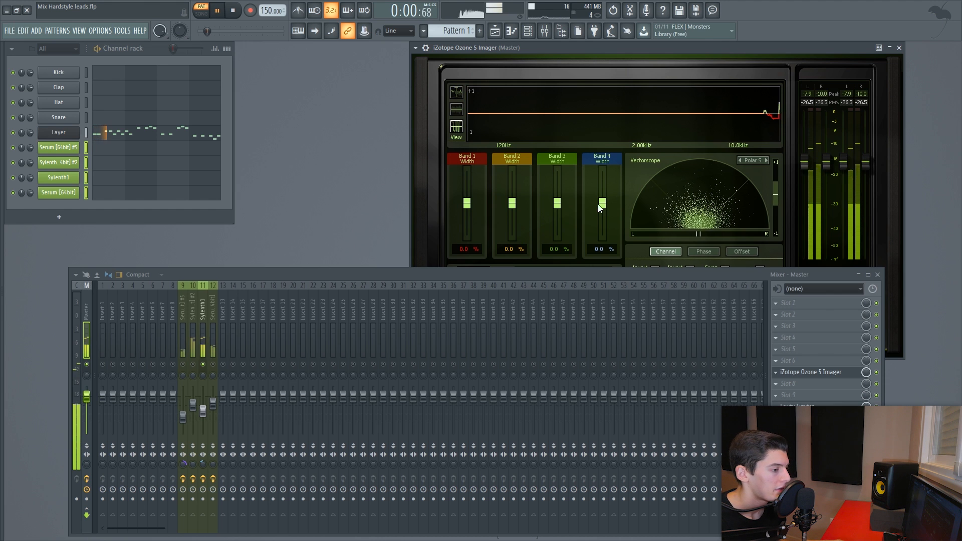
pyautogui.click(204, 468)
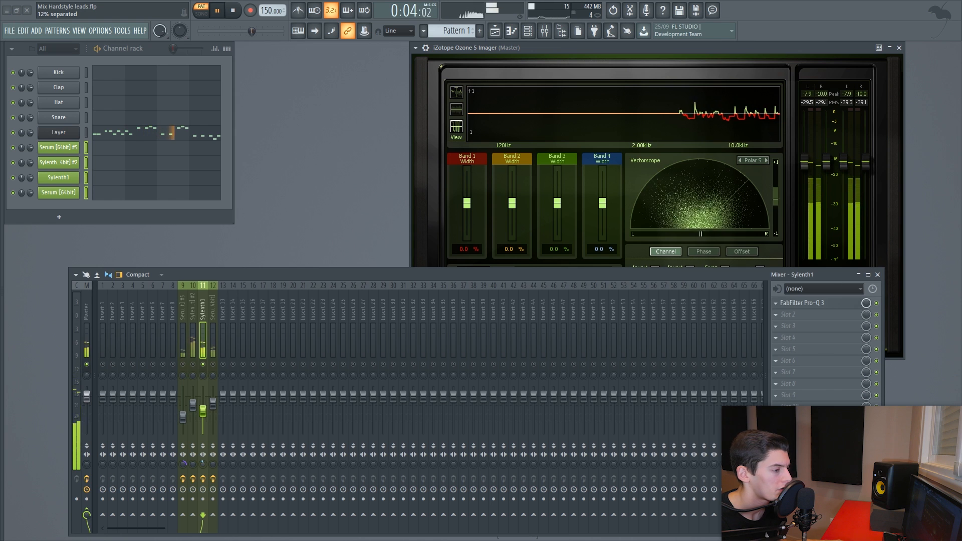
pyautogui.press('space')
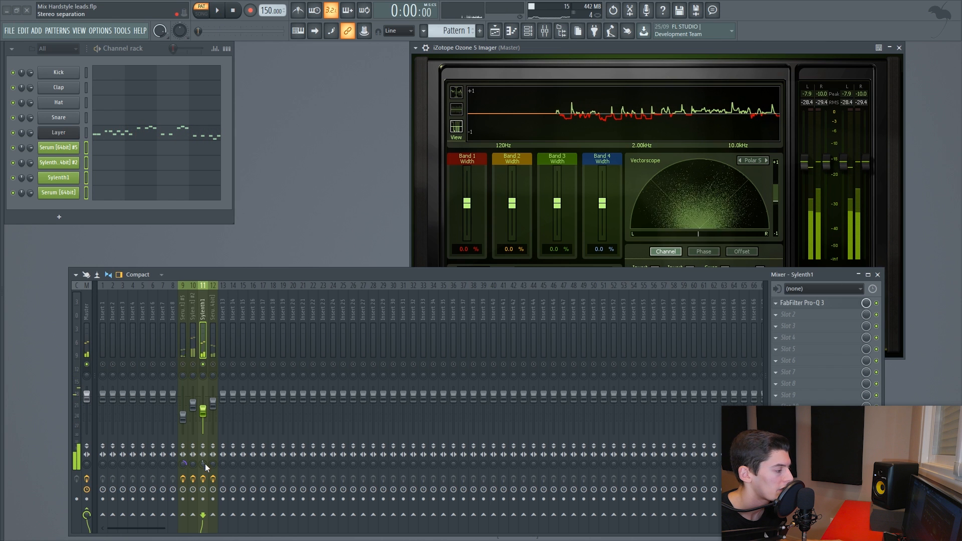
pyautogui.press('space')
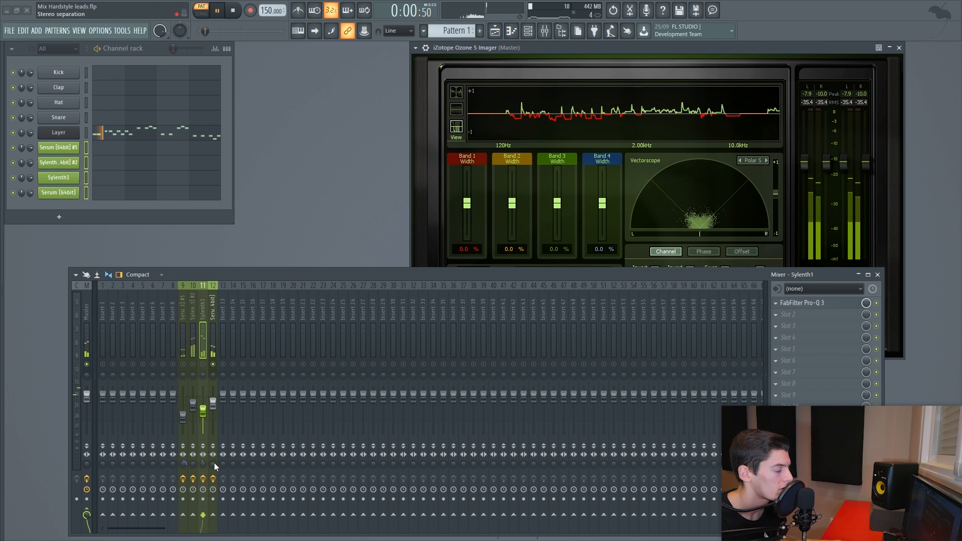
pyautogui.moveTo(214, 467); pyautogui.dragTo(214, 475)
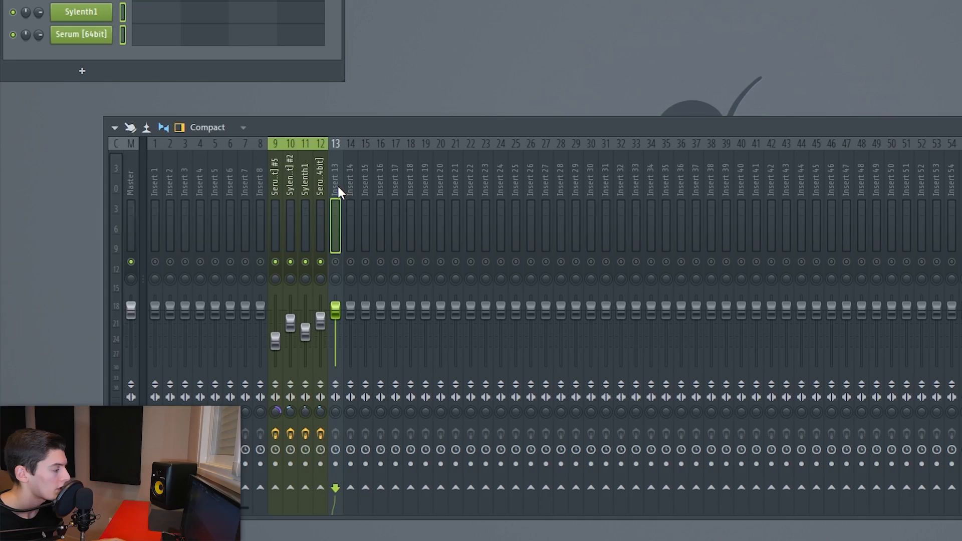
# - Rename mixer insert 13 to LEAD BUS and route the four lead layers on inserts 9 to 12 into it
pyautogui.rightClick(338, 185)
pyautogui.click(393, 378)
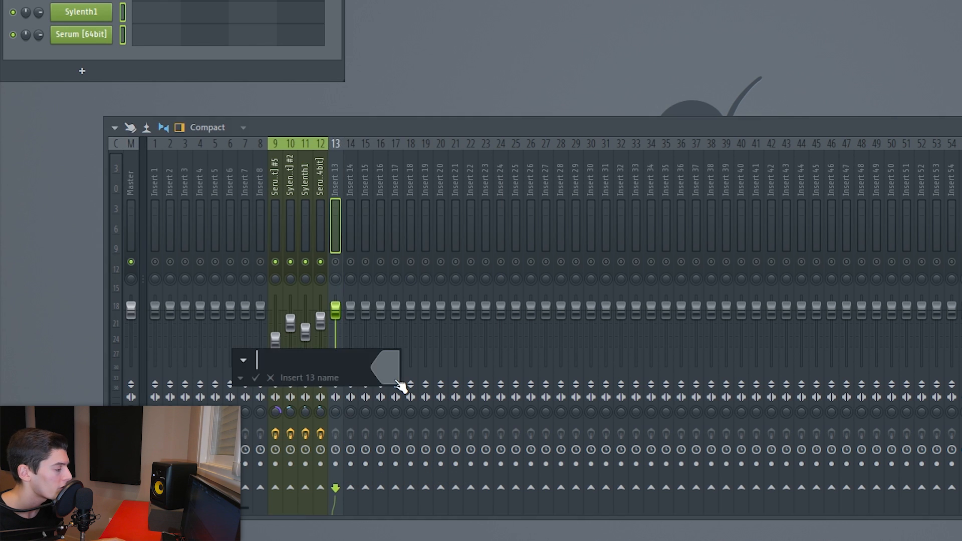
pyautogui.moveTo(275, 179); pyautogui.dragTo(319, 206)
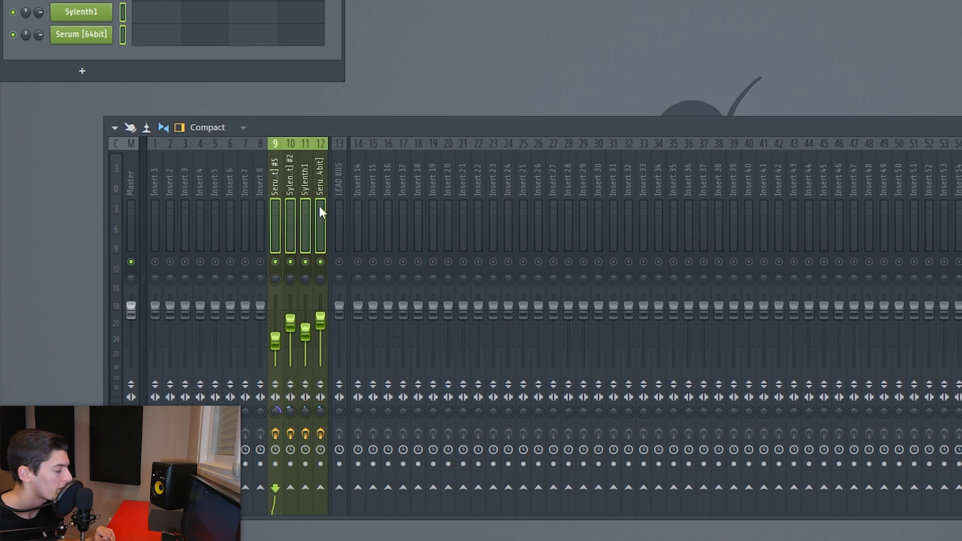
pyautogui.rightClick(341, 488)
pyautogui.click(390, 501)
pyautogui.click(338, 184)
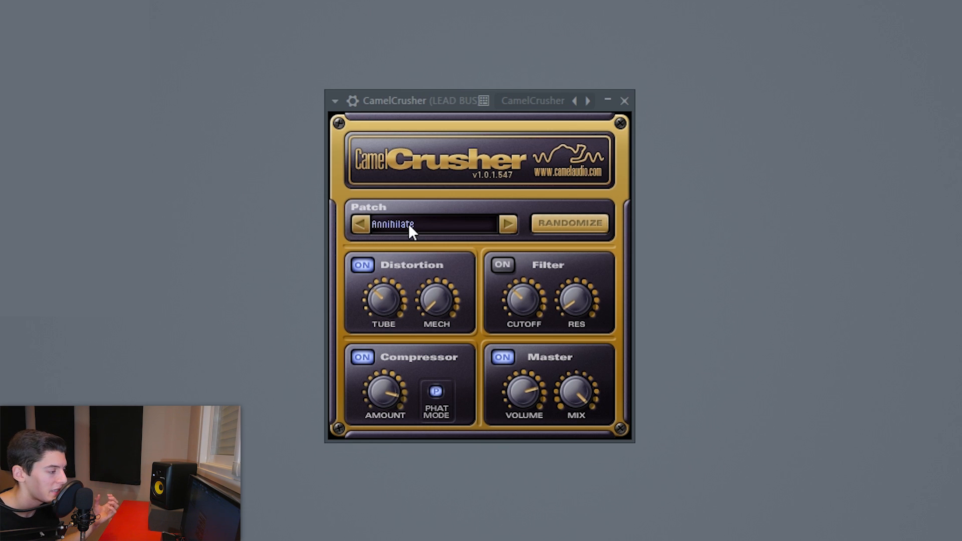
# - Load the British Clean preset in the lead bus CamelCrusher
pyautogui.click(408, 223)
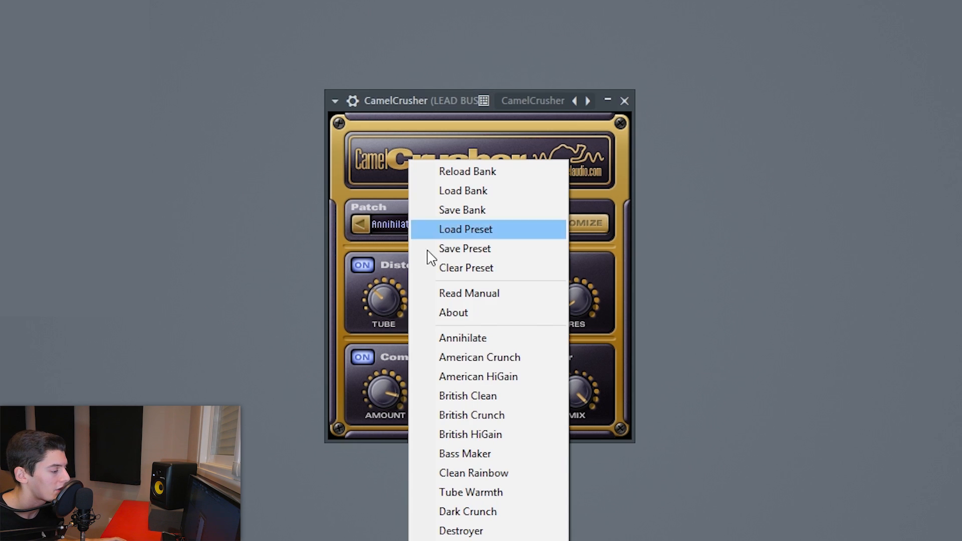
pyautogui.click(474, 397)
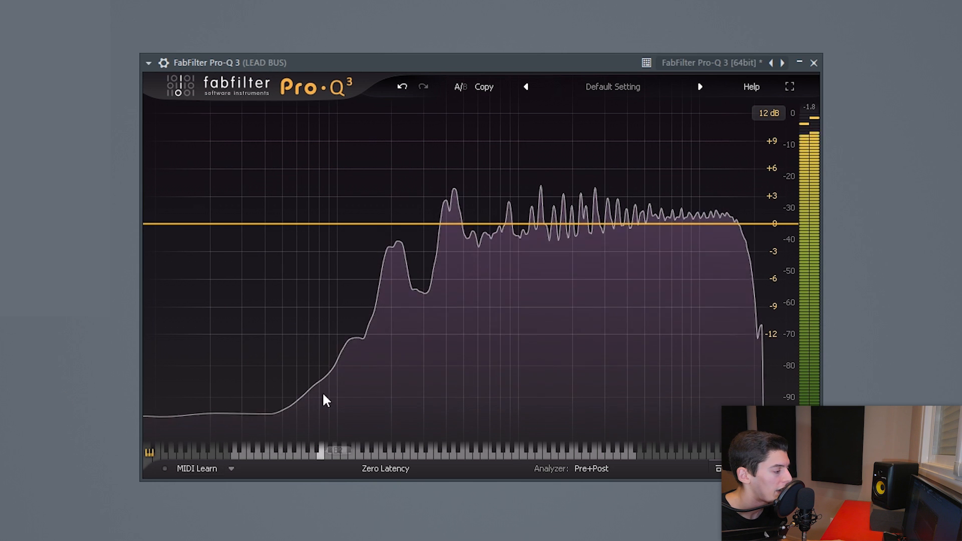
# - Add an 18 dB/oct low cut at about 178 Hz with a Q of 0.980 to the lead bus equalizer
pyautogui.click(163, 224)
pyautogui.moveTo(163, 223); pyautogui.dragTo(382, 226)
pyautogui.click(241, 422)
pyautogui.click(260, 472)
# - Add a slight bell dip in the highs and a -0.71 dB bell at 1587.3 Hz with Q 1.288, comparing both bypassed and active
pyautogui.moveTo(528, 224); pyautogui.dragTo(668, 230)
pyautogui.moveTo(531, 224); pyautogui.dragTo(554, 196)
pyautogui.moveTo(547, 401); pyautogui.dragTo(546, 427)
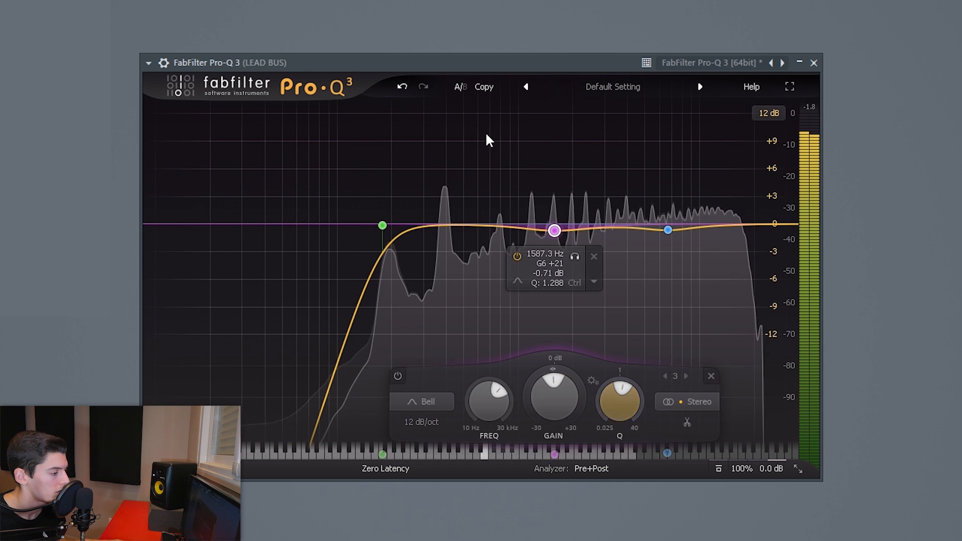
pyautogui.moveTo(485, 138); pyautogui.dragTo(756, 295)
pyautogui.click(454, 376)
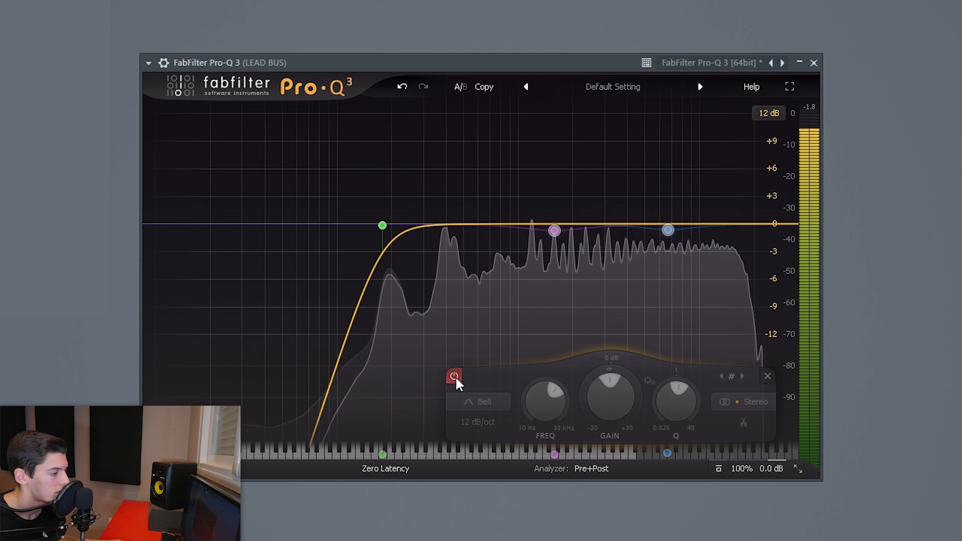
pyautogui.click(454, 376)
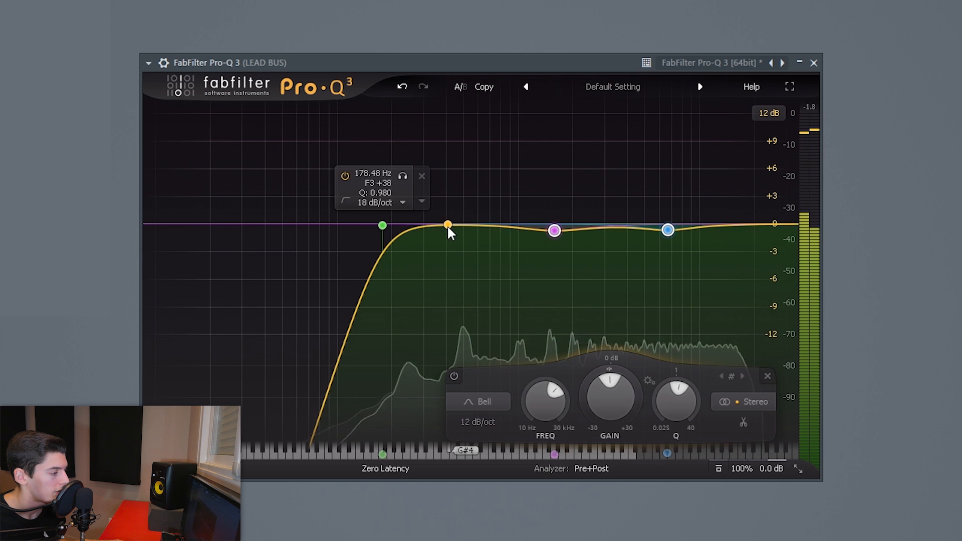
# - Dip the low mids with a bell of about -1.22 dB near 425 Hz and a Q of 2.106
pyautogui.moveTo(449, 225); pyautogui.dragTo(453, 234)
pyautogui.moveTo(512, 419); pyautogui.dragTo(513, 399)
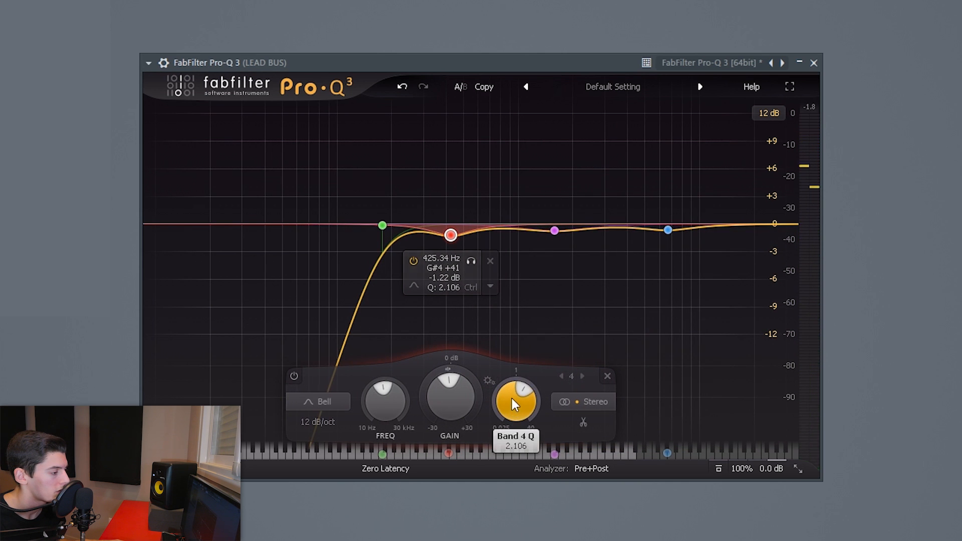
pyautogui.moveTo(450, 235); pyautogui.dragTo(454, 234)
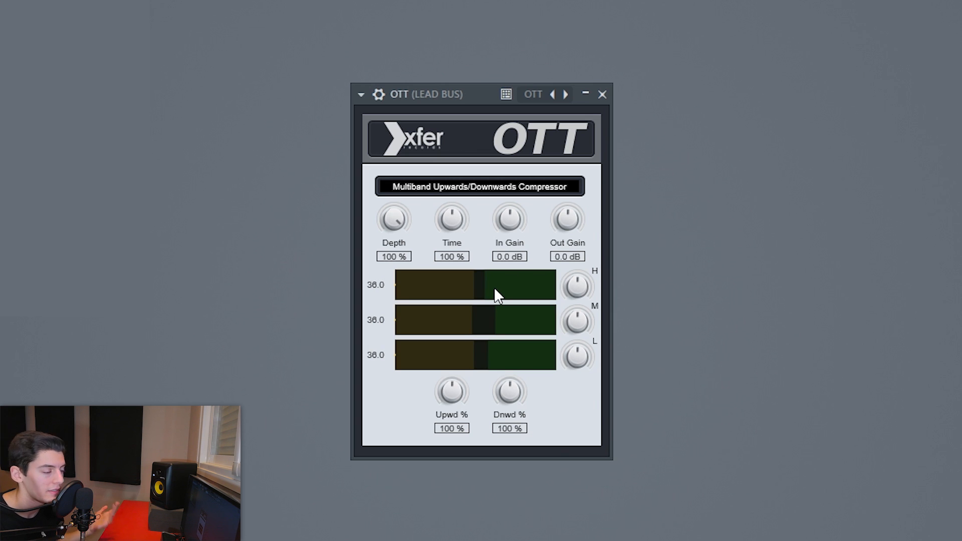
# - Adjust the high, mid and low band thresholds of OTT on the lead bus during playback
pyautogui.press('space')
pyautogui.moveTo(510, 321); pyautogui.dragTo(537, 318)
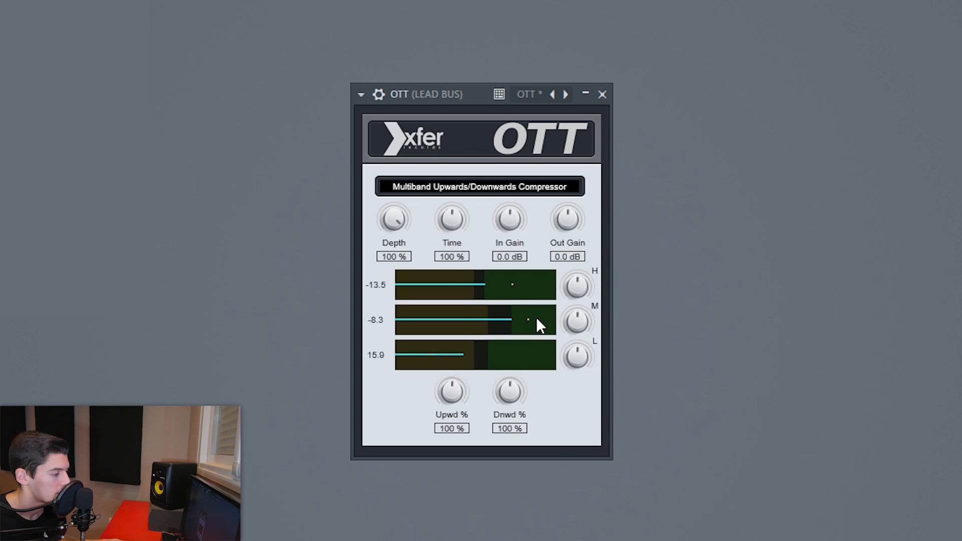
pyautogui.moveTo(516, 353)
pyautogui.mouseDown()
pyautogui.moveTo(486, 356)
pyautogui.moveTo(504, 354)
pyautogui.mouseUp()
pyautogui.moveTo(498, 277); pyautogui.dragTo(503, 280)
pyautogui.moveTo(514, 312); pyautogui.dragTo(509, 284)
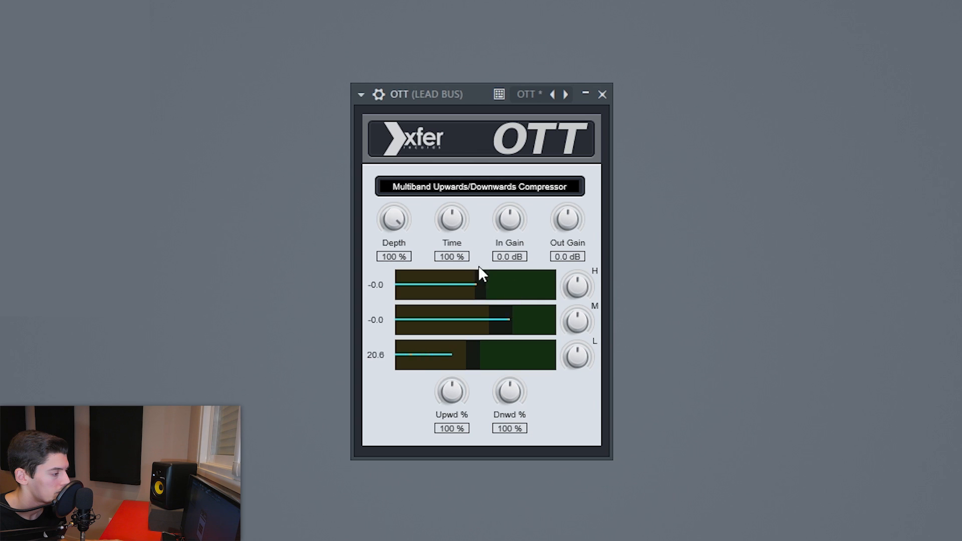
# - Set the OTT depth to 30% and compare the lead bus with OTT bypassed and active
pyautogui.doubleClick(396, 215)
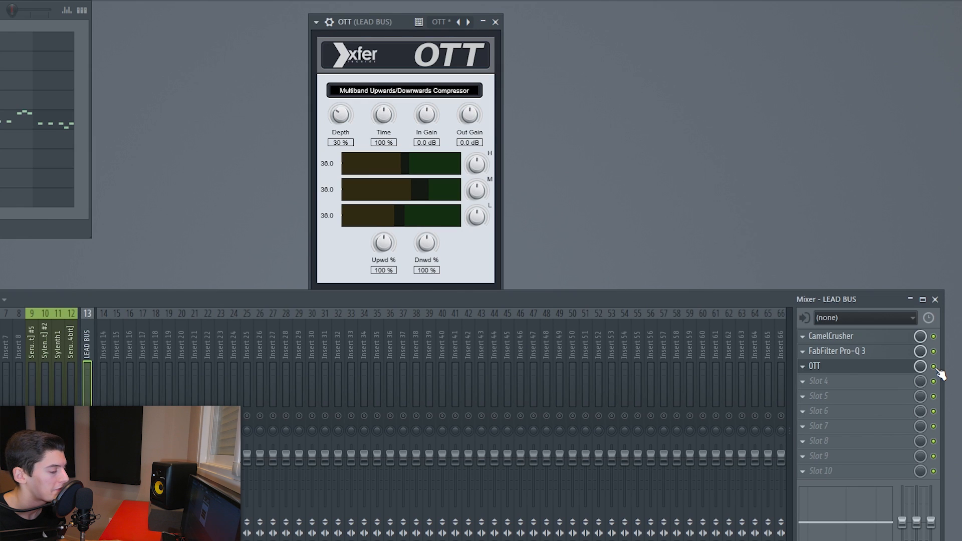
pyautogui.click(935, 367)
pyautogui.press('space')
pyautogui.click(934, 367)
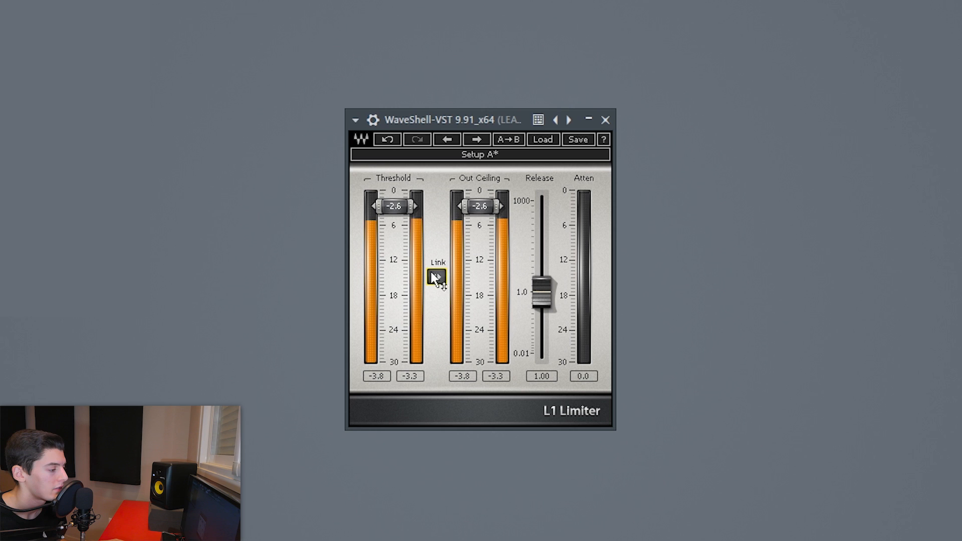
# - Lower the L1 Limiter's linked threshold and out ceiling to -9.0 dB, checking the lead bus during playback
pyautogui.click(437, 277)
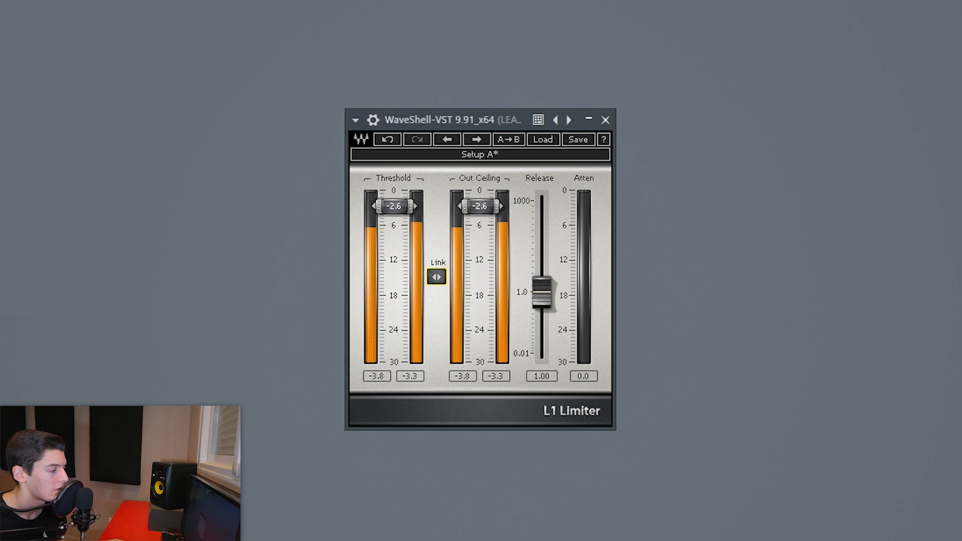
pyautogui.moveTo(437, 277); pyautogui.dragTo(437, 314)
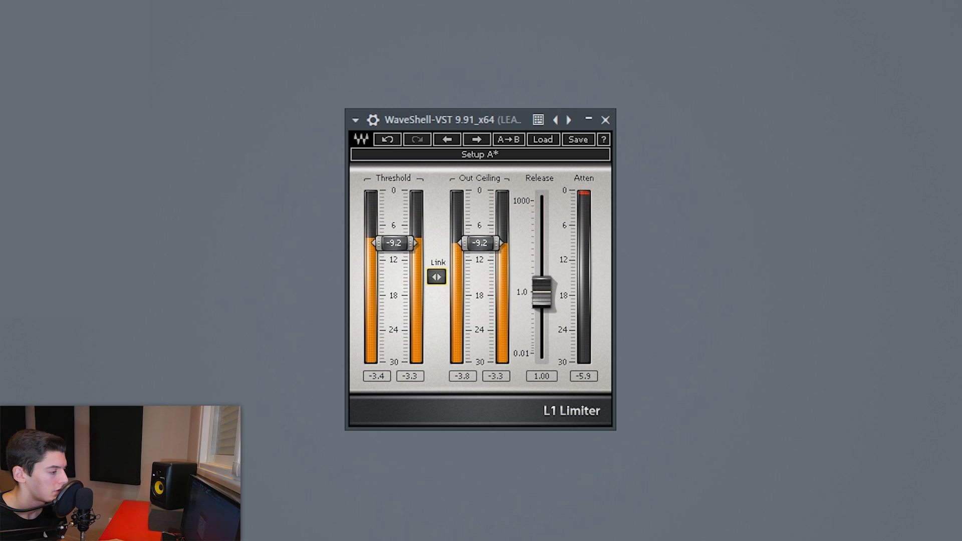
pyautogui.press('space')
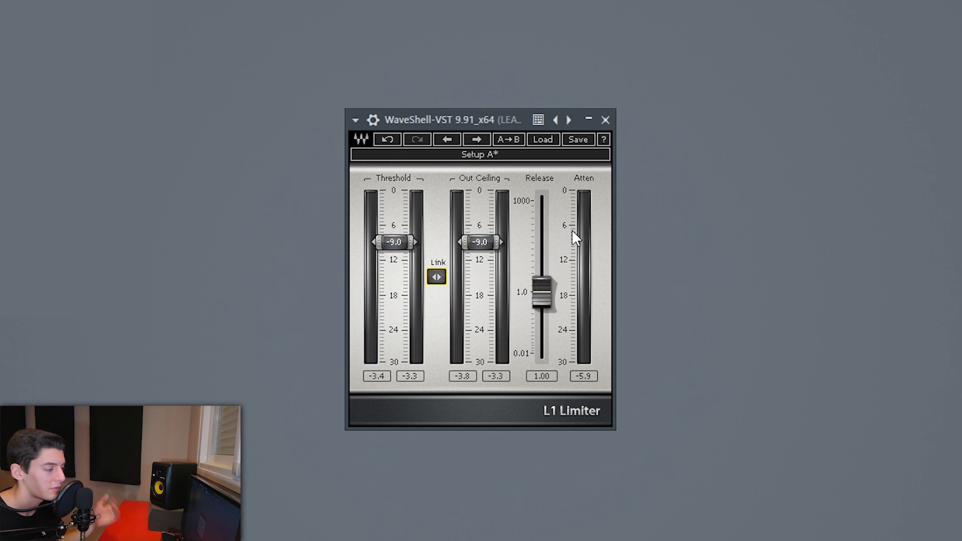
pyautogui.press('space')
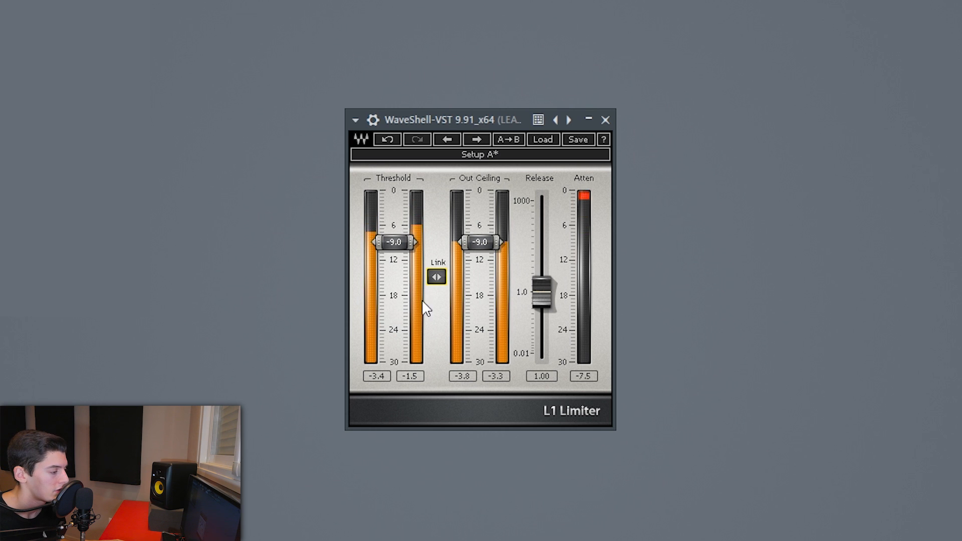
# - Fine-tune the L1 Limiter's linked threshold and out ceiling on the lead bus
pyautogui.moveTo(437, 277); pyautogui.dragTo(436, 271)
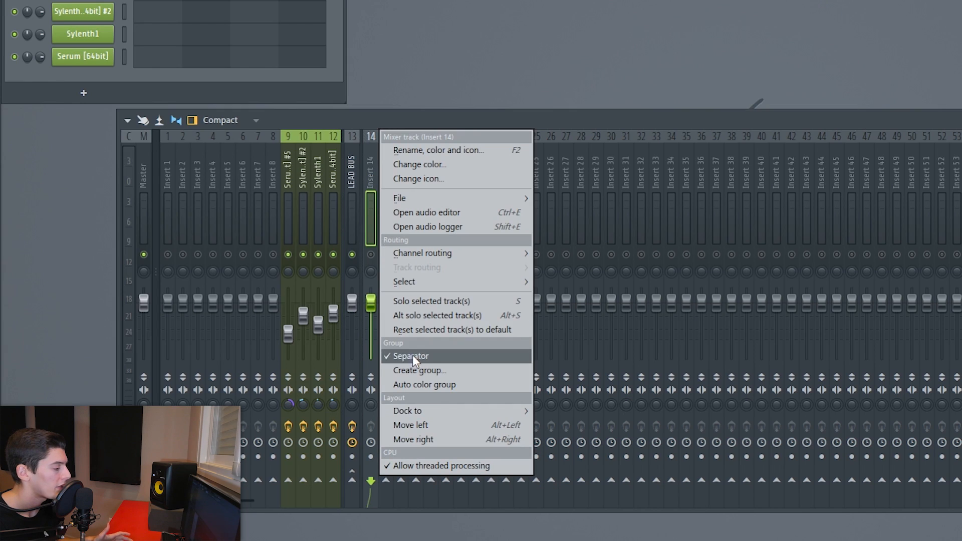
# - Create a separate mixer group named REVERB BUS on insert 14, route the lead bus into it and start playback
pyautogui.click(420, 367)
pyautogui.write('REVERB BUS')
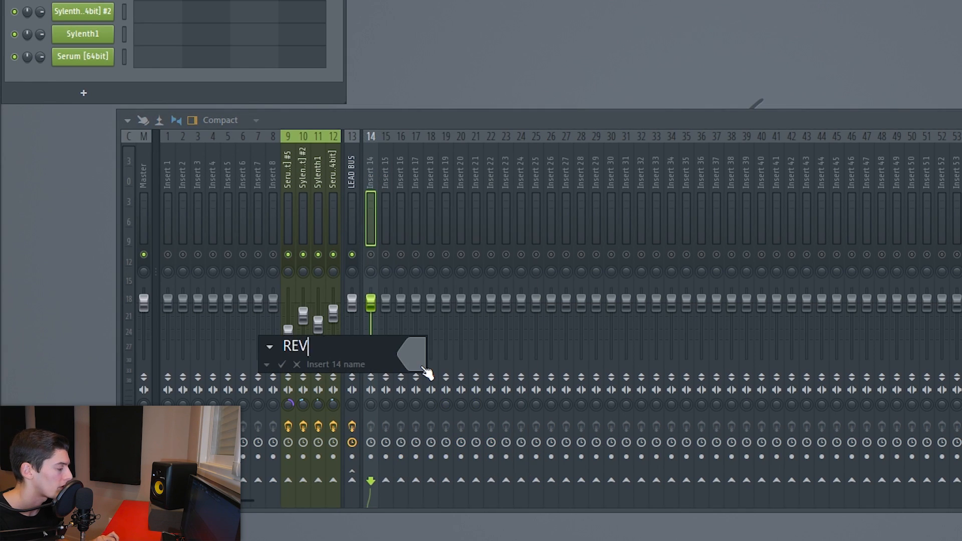
pyautogui.press('Return')
pyautogui.click(350, 178)
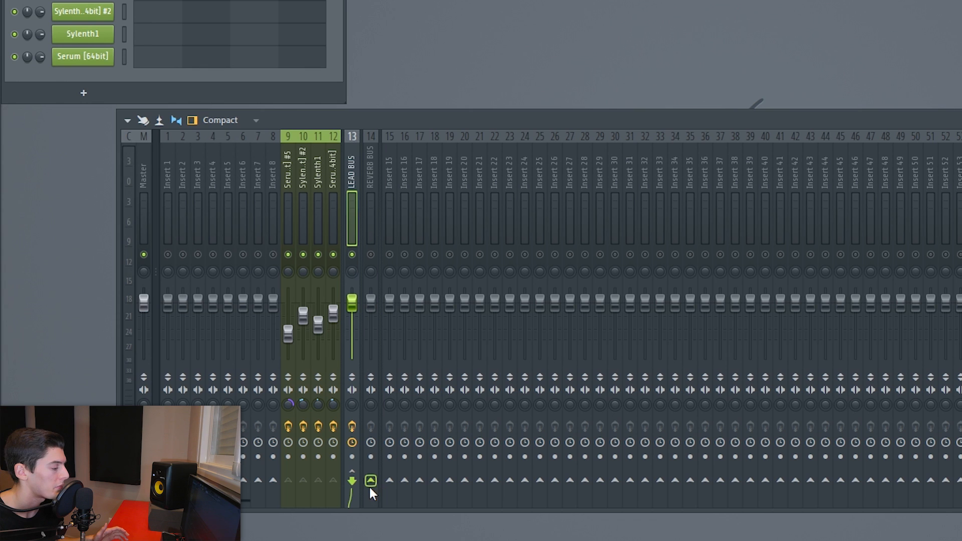
pyautogui.click(374, 178)
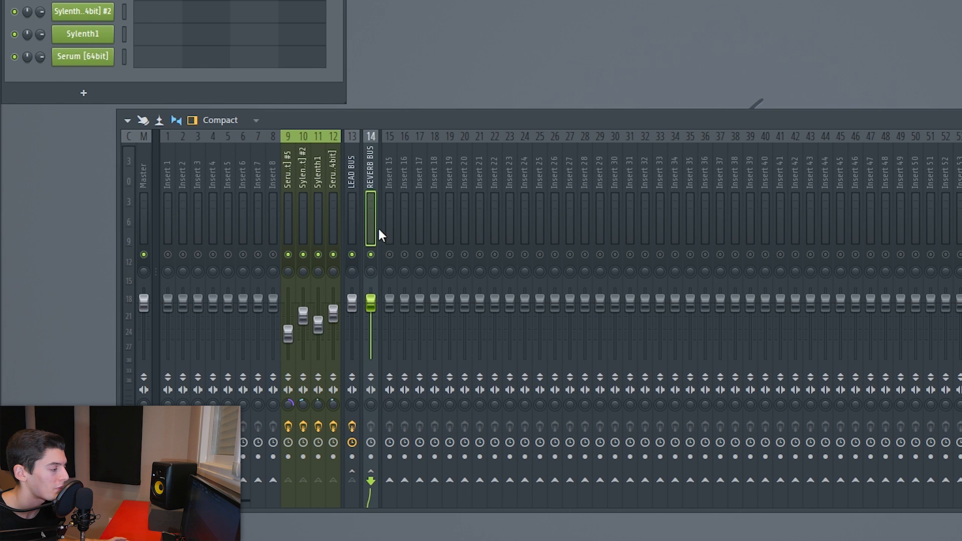
pyautogui.press('space')
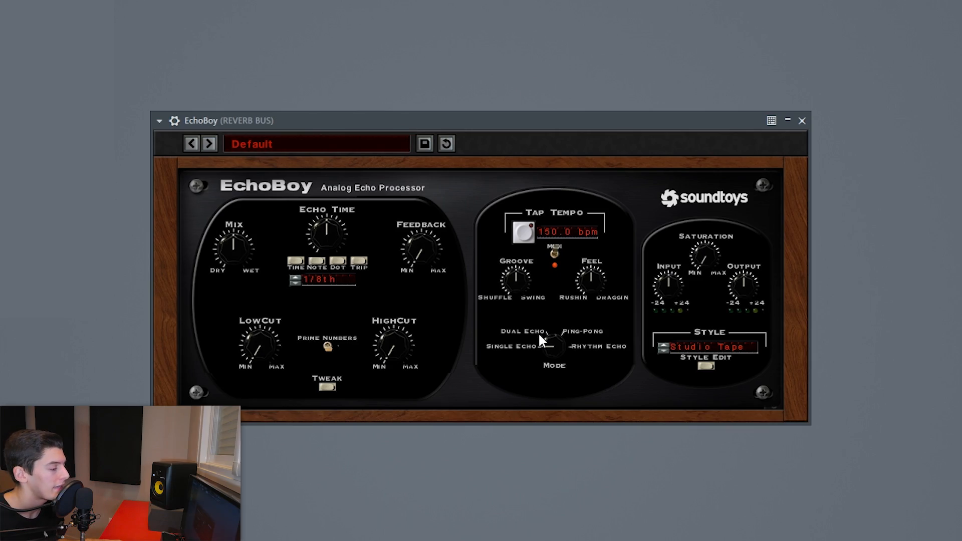
# - Switch EchoBoy on the reverb bus to Ping-Pong mode, raising its feedback, lowering its mix and adjusting the Ping time
pyautogui.moveTo(552, 348); pyautogui.dragTo(542, 296)
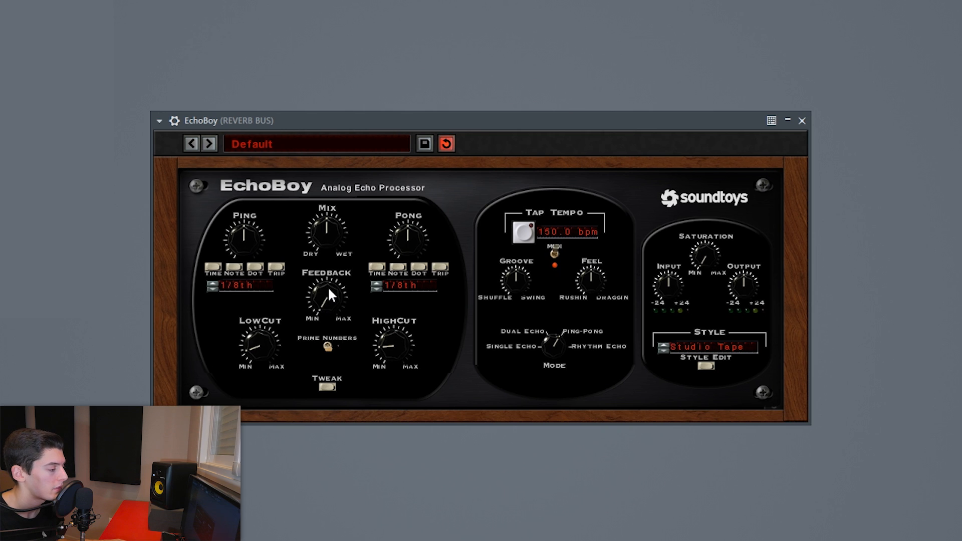
pyautogui.moveTo(328, 286); pyautogui.dragTo(329, 265)
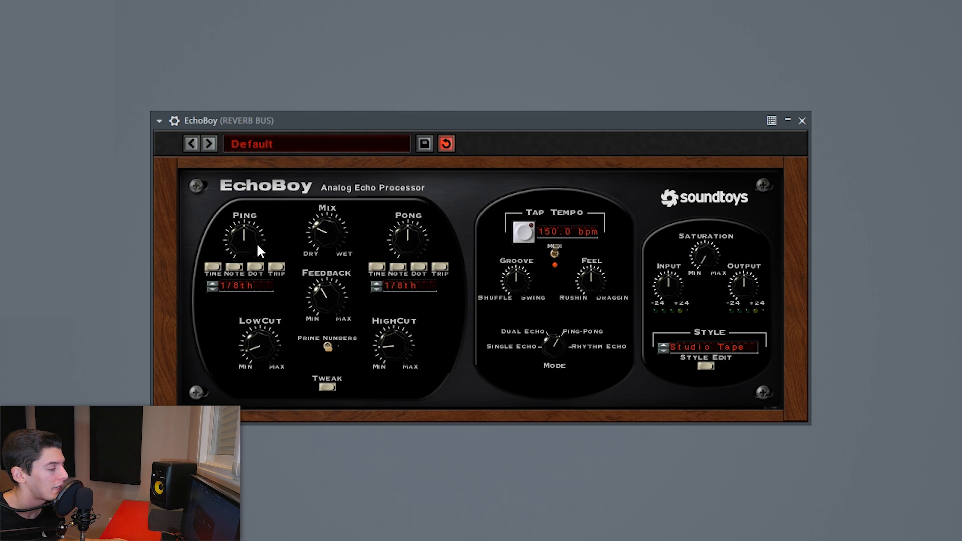
pyautogui.moveTo(249, 247); pyautogui.dragTo(249, 233)
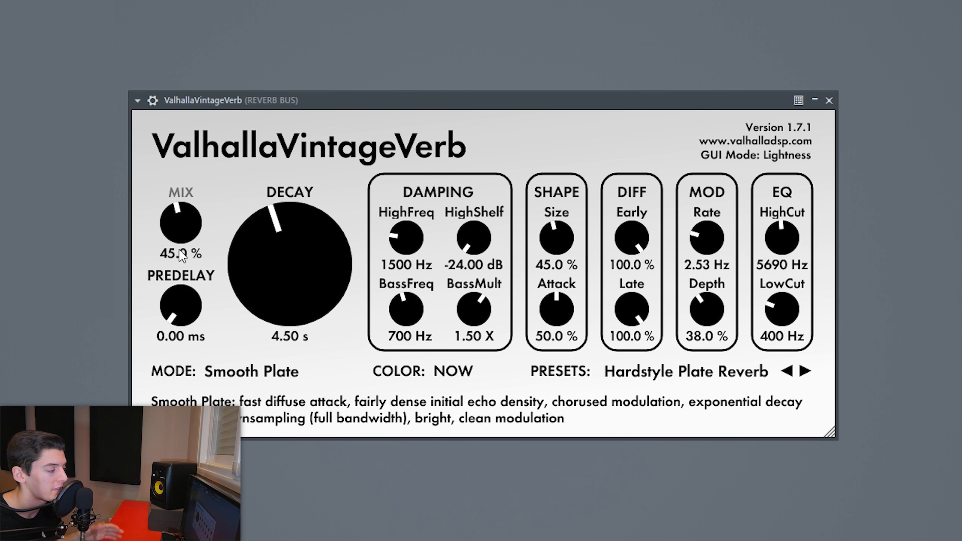
# - Adjust the ValhallaVintageVerb mix on the reverb bus, using the Hardstyle Plate Reverb preset
pyautogui.moveTo(172, 249)
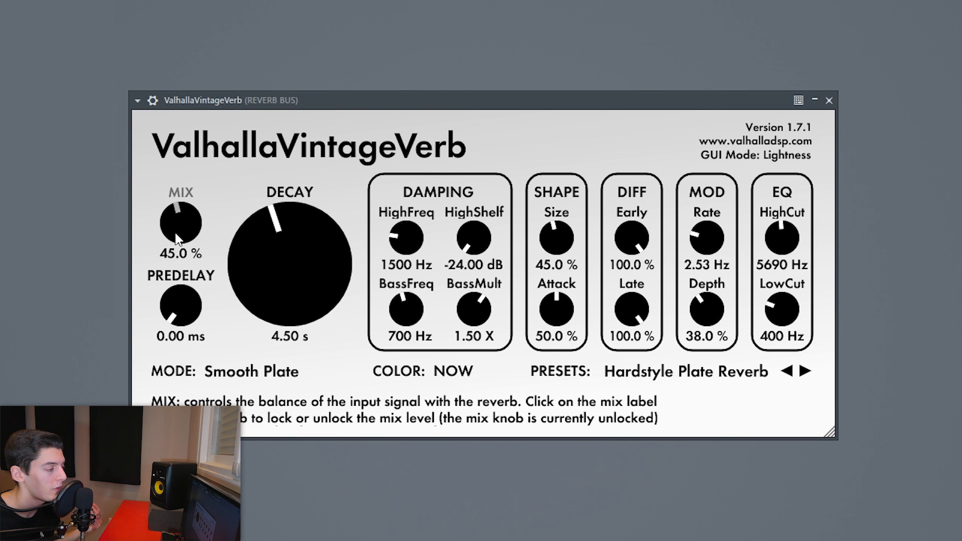
pyautogui.moveTo(177, 238); pyautogui.dragTo(169, 25)
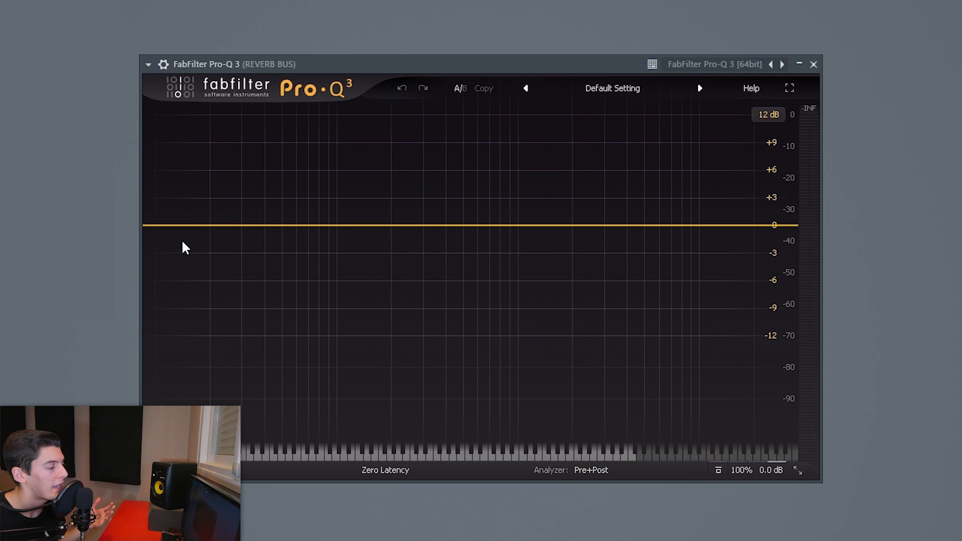
# - Add a low cut and a 12 dB/oct high cut at about 6455 Hz in the reverb bus's Pro-Q 3
pyautogui.moveTo(166, 226); pyautogui.dragTo(384, 226)
pyautogui.moveTo(781, 226); pyautogui.dragTo(665, 222)
pyautogui.press('space')
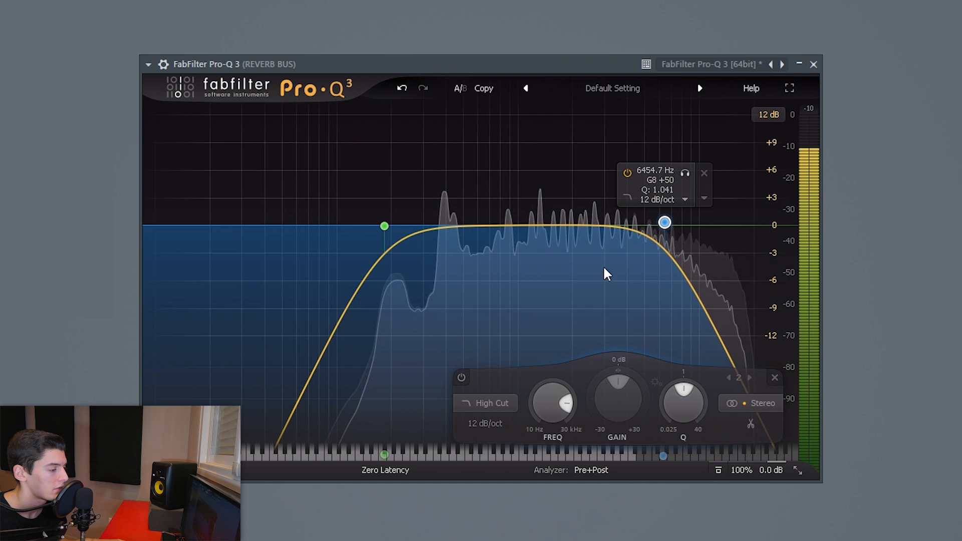
# - Compare the reverb with the high cut bypassed and active, and move the cut to a slightly higher frequency
pyautogui.click(462, 377)
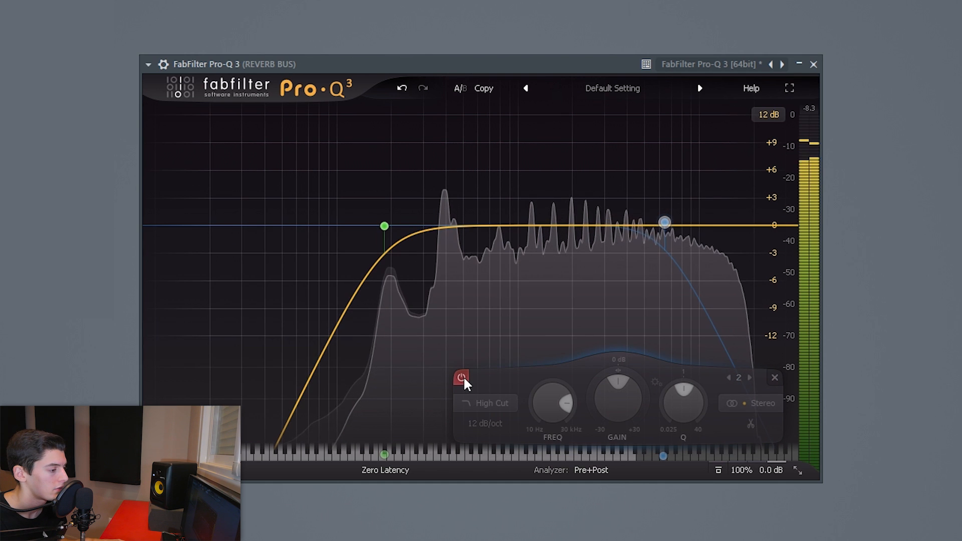
pyautogui.click(462, 377)
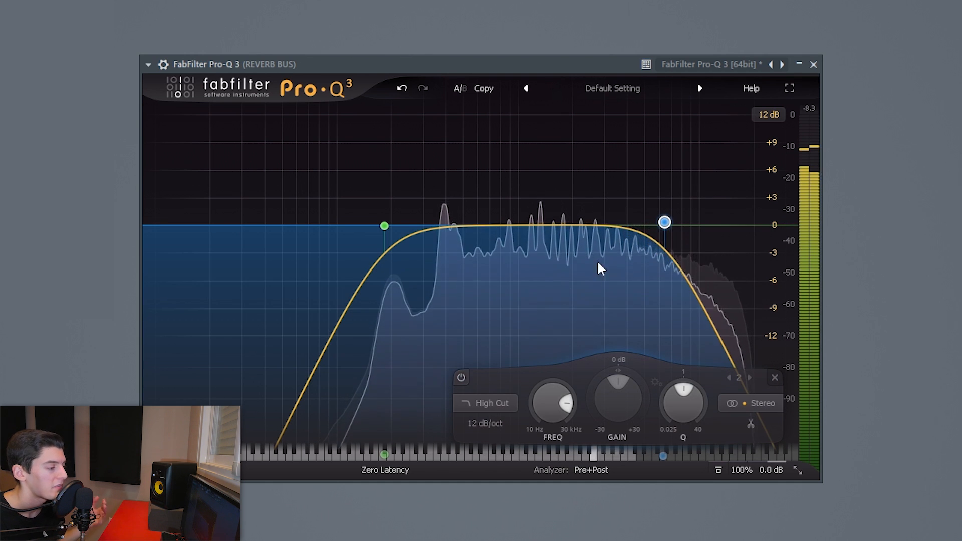
pyautogui.moveTo(665, 222); pyautogui.dragTo(672, 228)
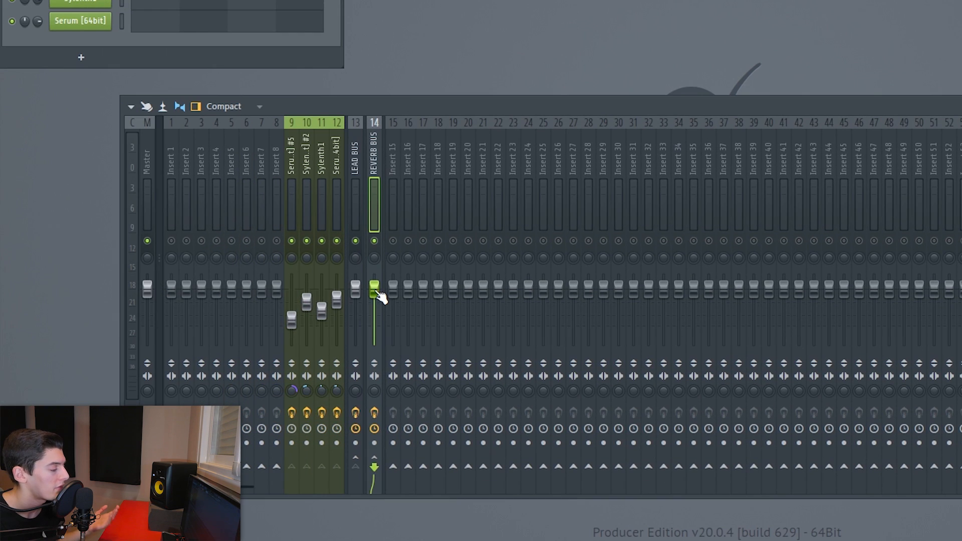
# - Lower the reverb bus fader during playback and adjust the L1 Limiter's linked threshold and out ceiling on that bus
pyautogui.press('space')
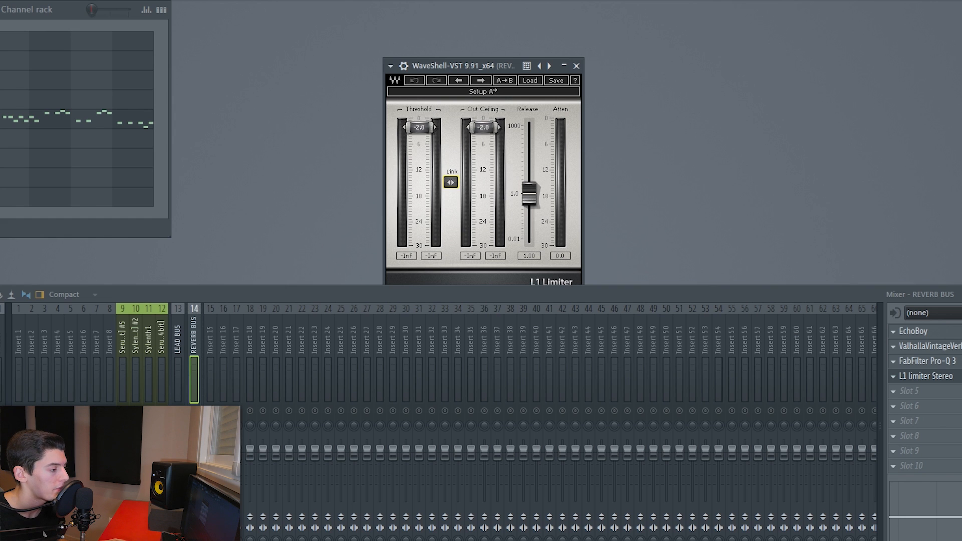
pyautogui.press('space')
pyautogui.moveTo(451, 182); pyautogui.dragTo(451, 213)
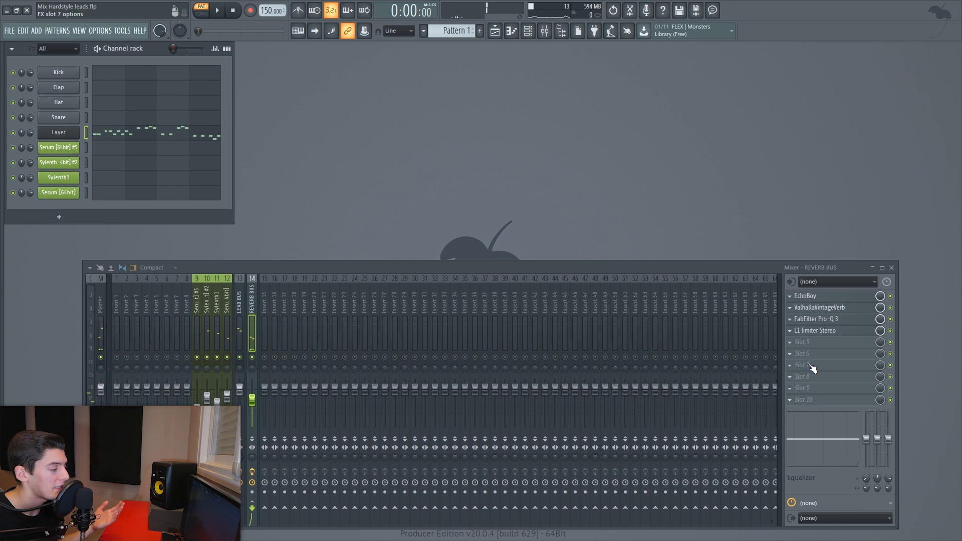
# - Insert Fruity Balance on the reverb bus and Fruity Peak Controller on the lead bus
pyautogui.click(813, 369)
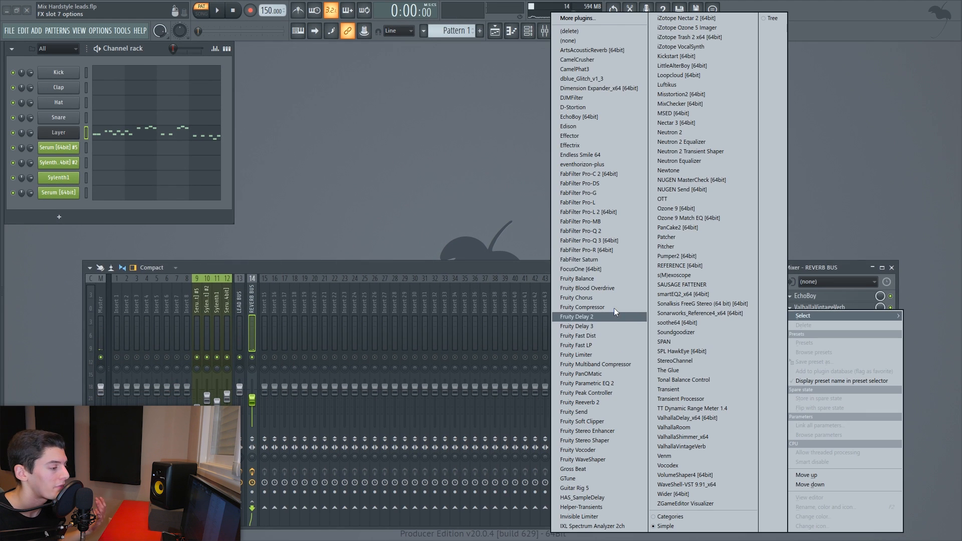
pyautogui.click(589, 260)
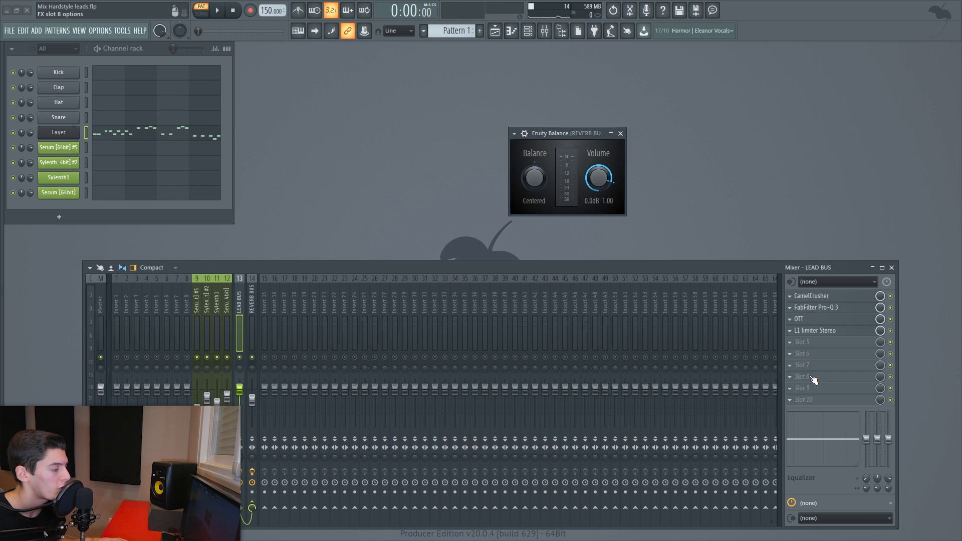
pyautogui.click(813, 380)
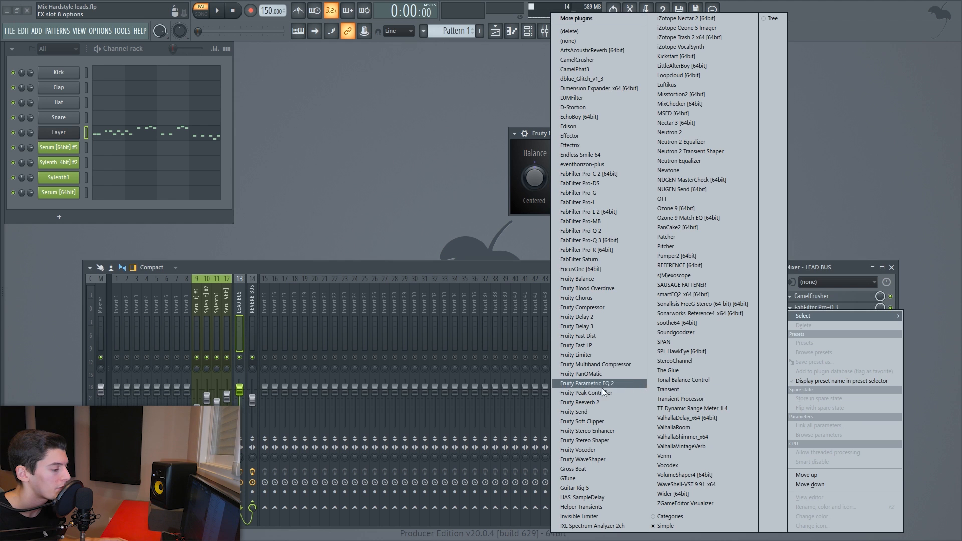
pyautogui.click(580, 393)
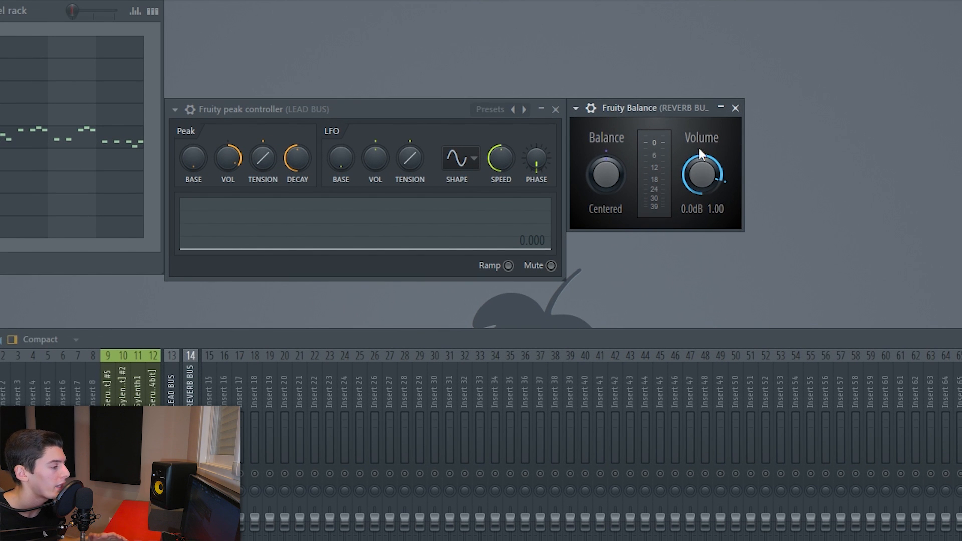
# - Link the Fruity Balance volume to the lead bus's Peak ctrl - Peak+LFO so the leads duck the reverb
pyautogui.rightClick(704, 169)
pyautogui.click(751, 294)
pyautogui.click(511, 314)
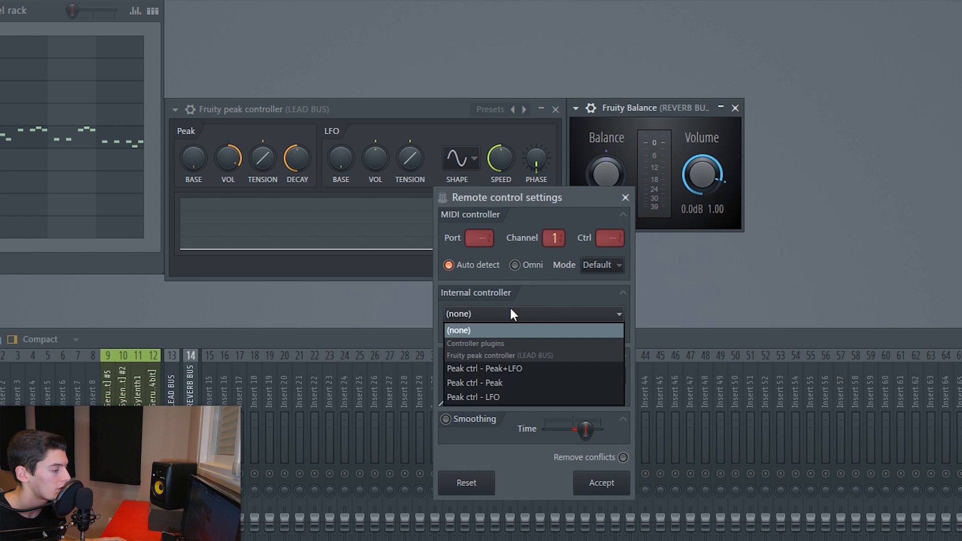
pyautogui.click(483, 367)
pyautogui.click(621, 375)
# - Set the peak controller's peak base to 0.2 and reduce its peak volume amount during playback
pyautogui.rightClick(194, 162)
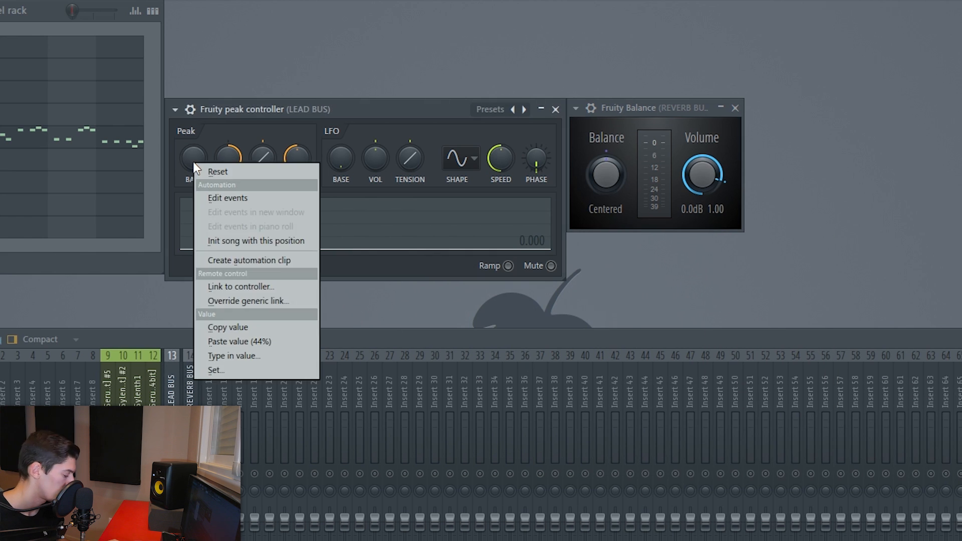
pyautogui.write('t0.2')
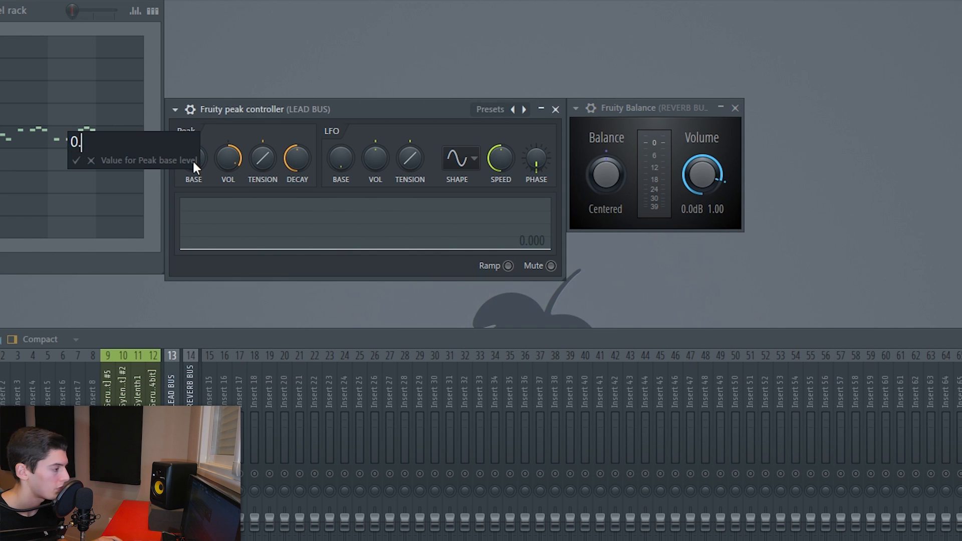
pyautogui.press('Return')
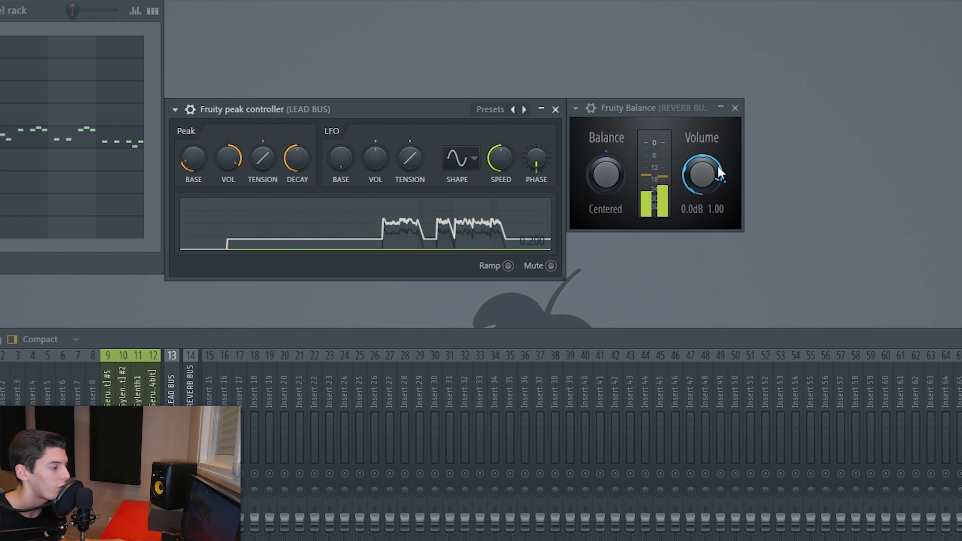
pyautogui.moveTo(235, 150); pyautogui.dragTo(233, 154)
pyautogui.press('space')
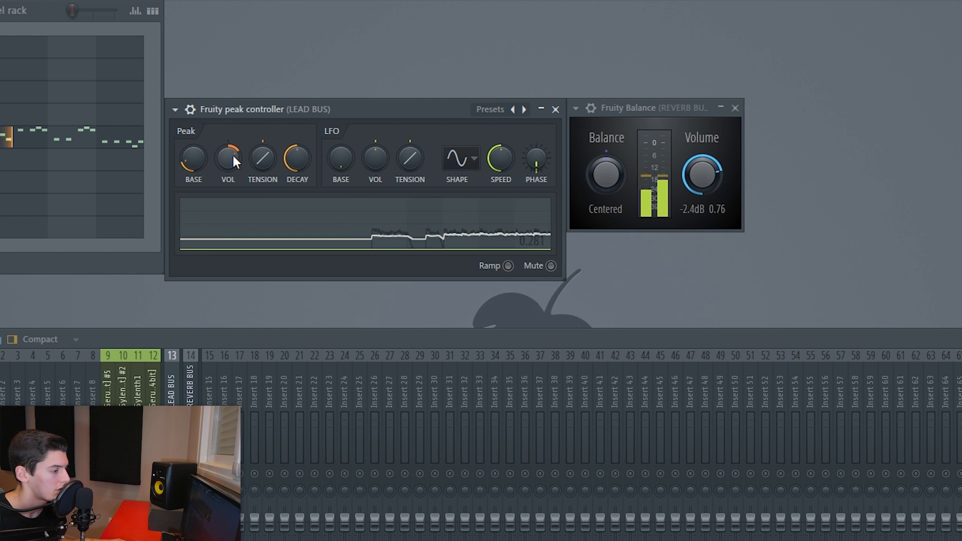
pyautogui.press('space')
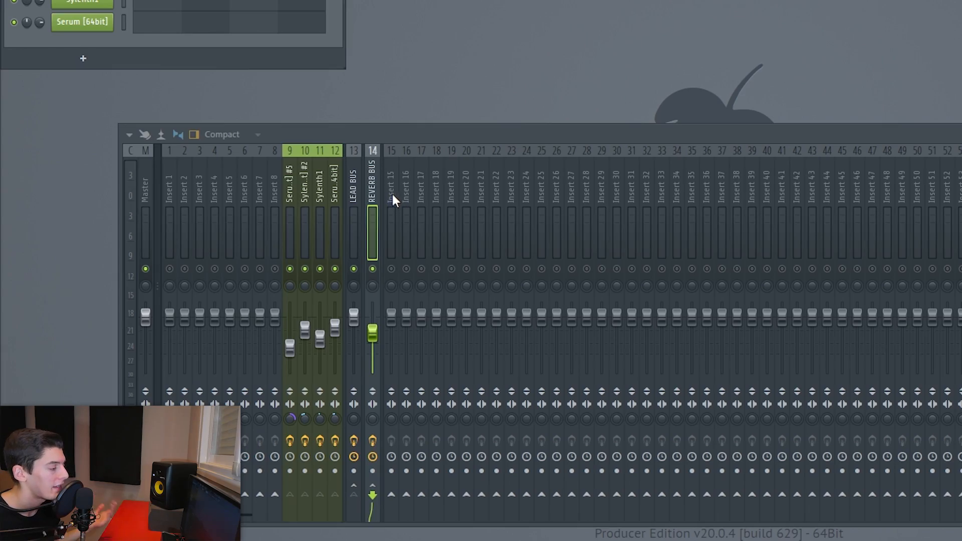
# - Create a separate mixer group named LEADS FINAL BUS on insert 15 and route the lead bus into it
pyautogui.click(393, 193)
pyautogui.rightClick(394, 191)
pyautogui.click(439, 387)
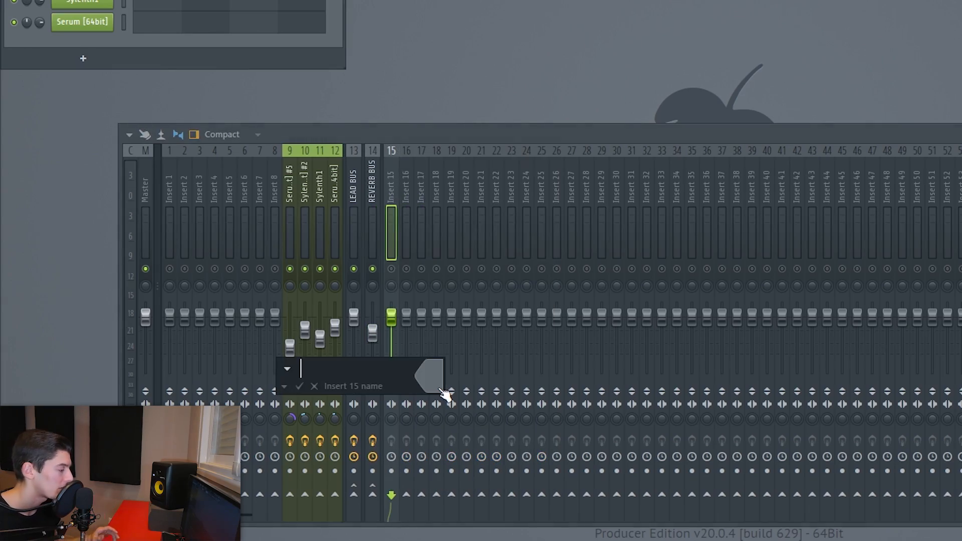
pyautogui.click(353, 197)
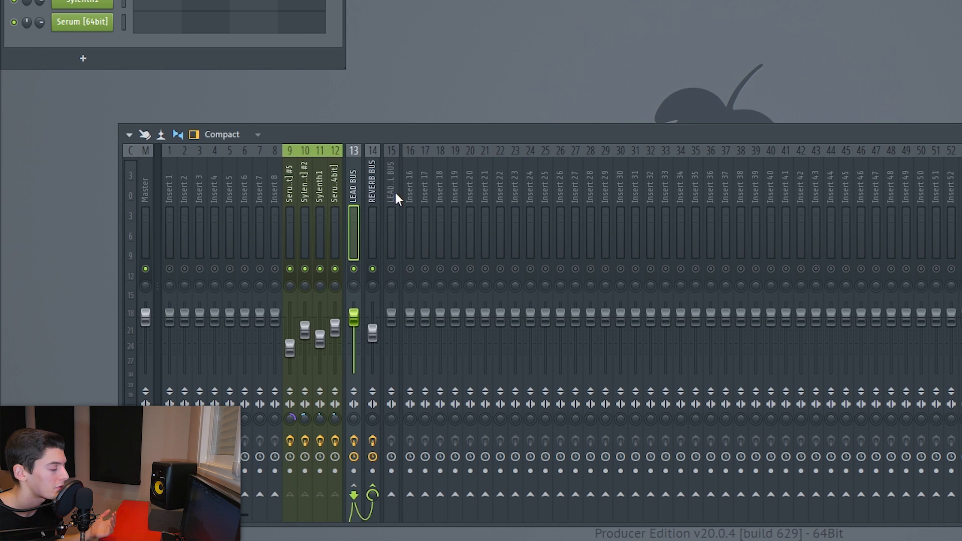
pyautogui.rightClick(391, 495)
pyautogui.click(417, 488)
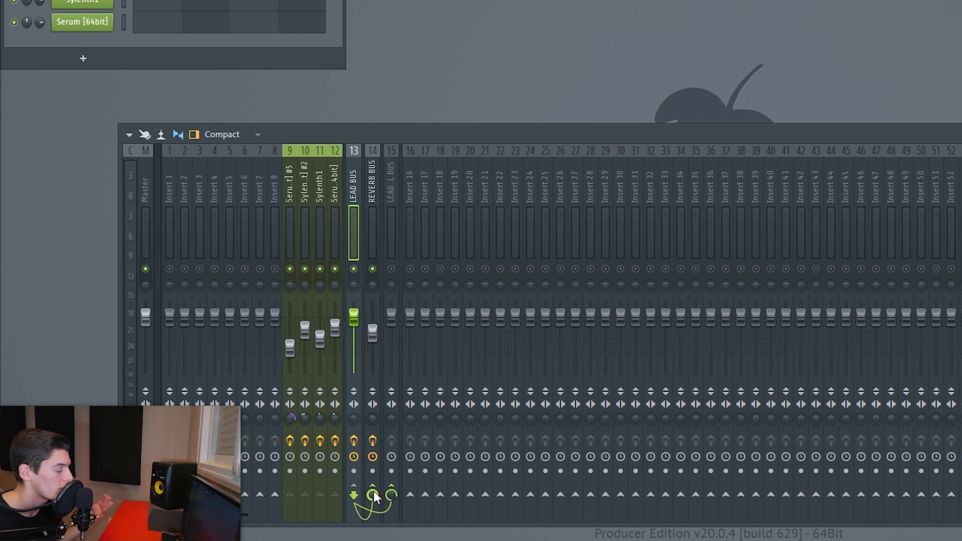
# - Add a 24 dB/oct low cut at about 167 Hz with a Q of 0.961 in the leads final bus's Pro-Q 3
pyautogui.click(392, 206)
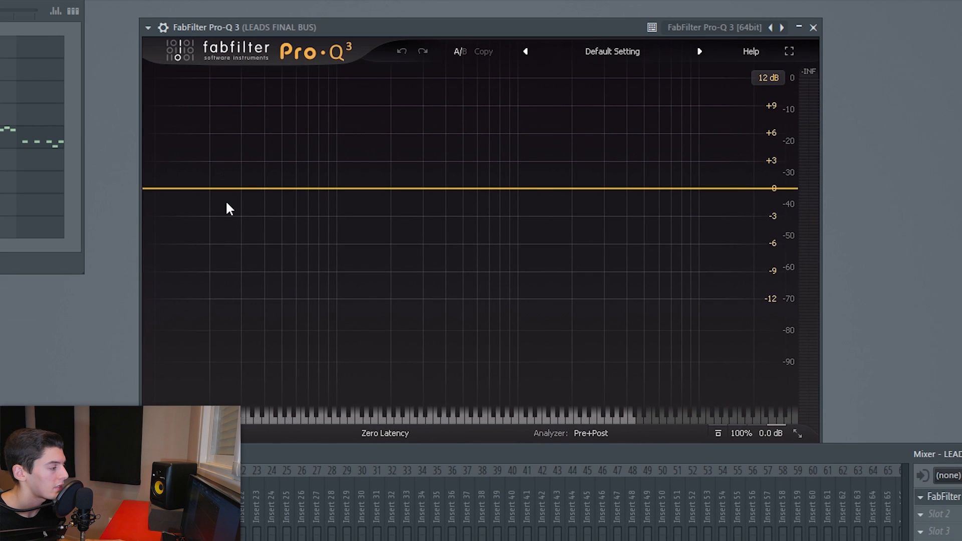
pyautogui.press('space')
pyautogui.click(189, 189)
pyautogui.moveTo(189, 189); pyautogui.dragTo(378, 193)
pyautogui.click(234, 386)
pyautogui.click(246, 454)
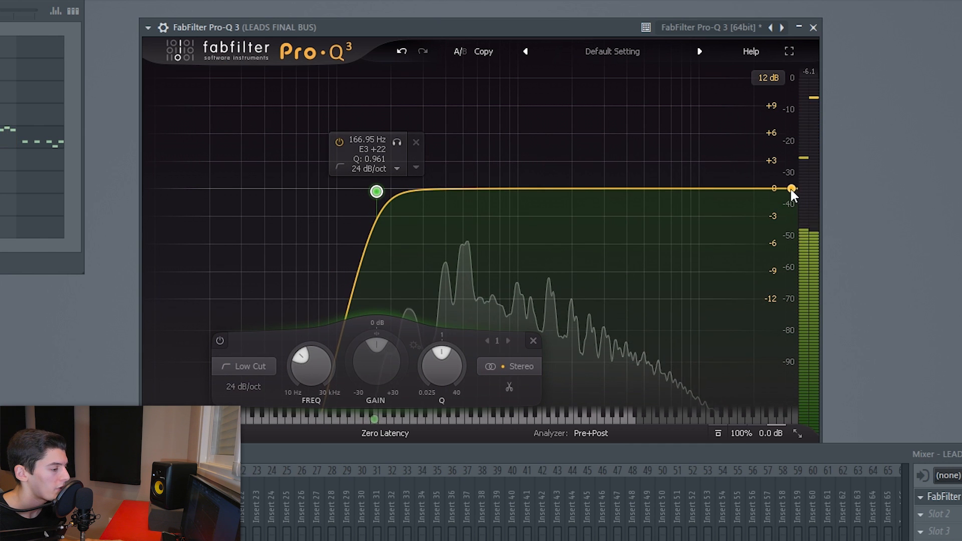
# - Add a high shelf of -2.04 dB at 17919 Hz with a Q of 0.461, and compare it bypassed and active
pyautogui.moveTo(791, 192); pyautogui.dragTo(748, 206)
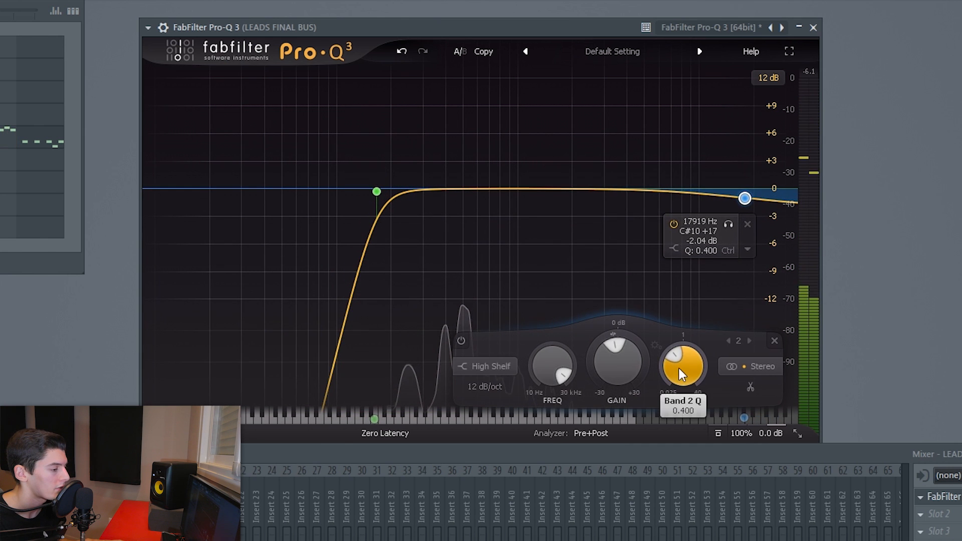
pyautogui.moveTo(681, 373); pyautogui.dragTo(685, 345)
pyautogui.click(461, 341)
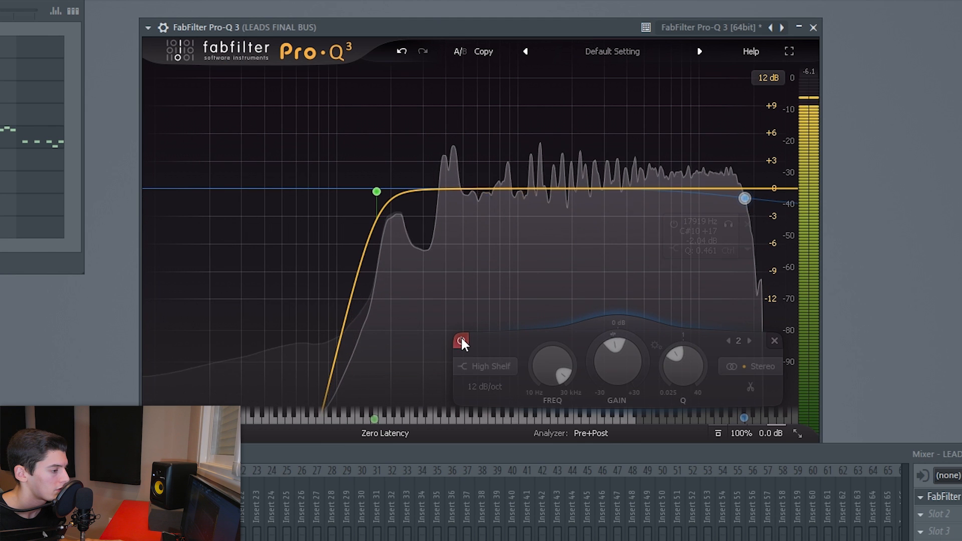
pyautogui.click(461, 341)
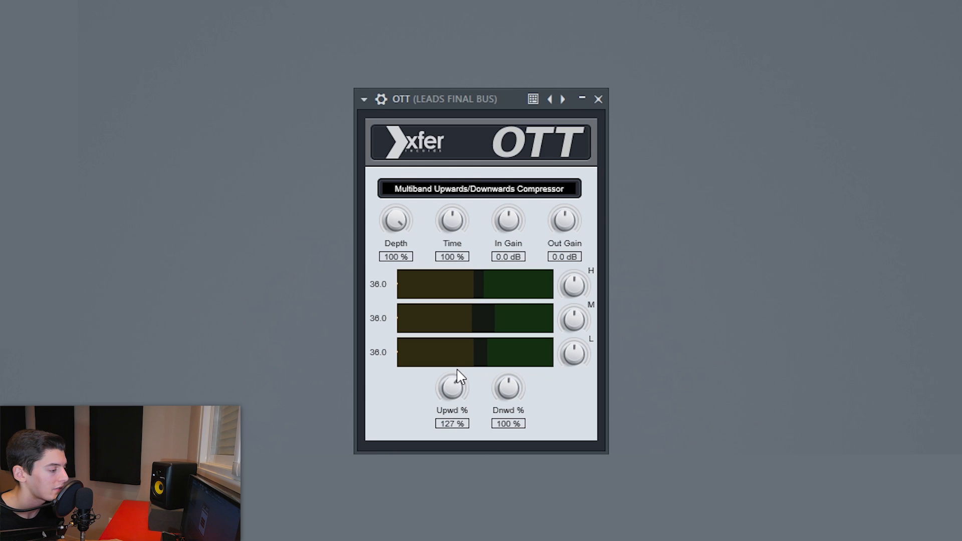
# - Set the leads final bus OTT's upward compression to 127 % and its downward compression to 48 %
pyautogui.moveTo(458, 374); pyautogui.dragTo(458, 372)
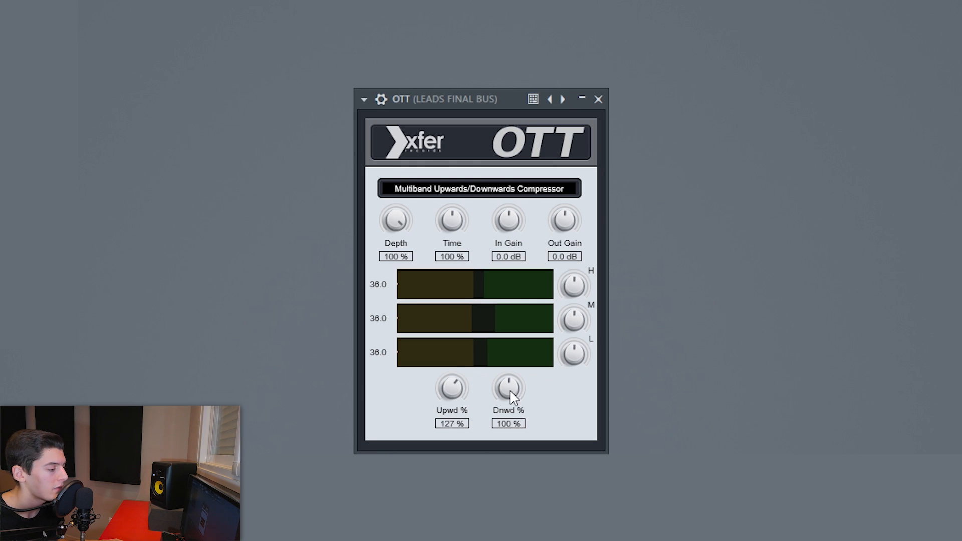
pyautogui.moveTo(509, 388); pyautogui.dragTo(511, 401)
pyautogui.moveTo(520, 434); pyautogui.dragTo(521, 443)
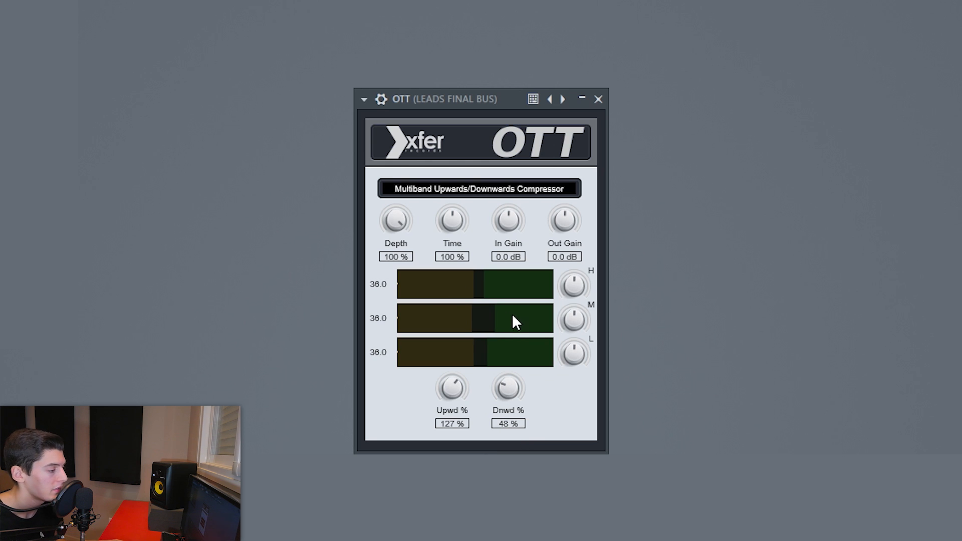
# - Adjust the OTT's high, mid and low band thresholds during playback, set its depth to 10 %, and listen to the result
pyautogui.press('space')
pyautogui.moveTo(530, 326); pyautogui.dragTo(533, 326)
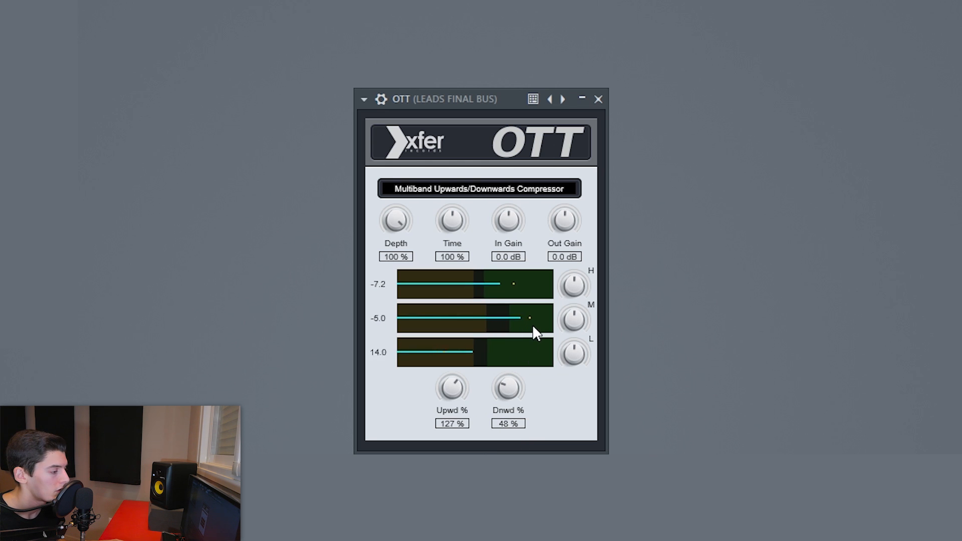
pyautogui.moveTo(512, 289); pyautogui.dragTo(507, 284)
pyautogui.moveTo(511, 348); pyautogui.dragTo(507, 350)
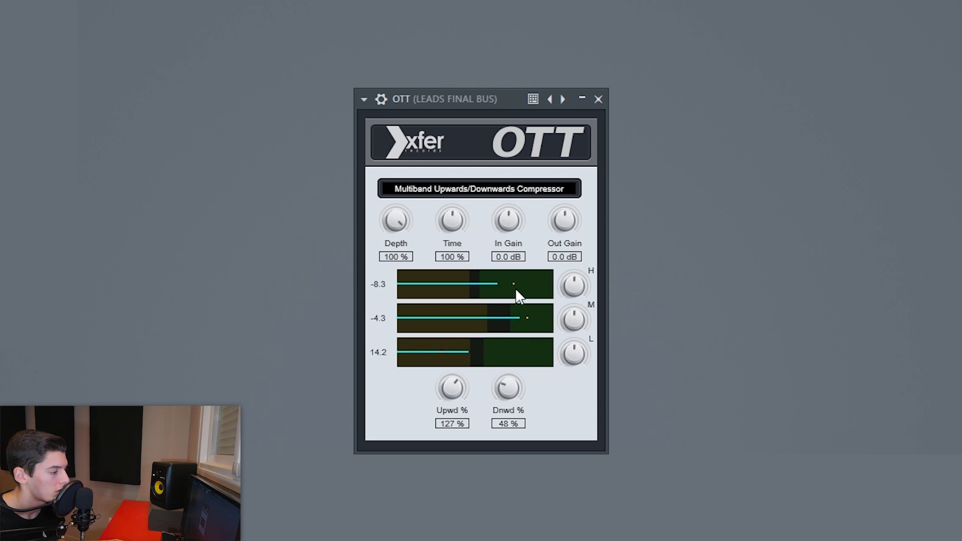
pyautogui.moveTo(515, 289); pyautogui.dragTo(507, 280)
pyautogui.press('space')
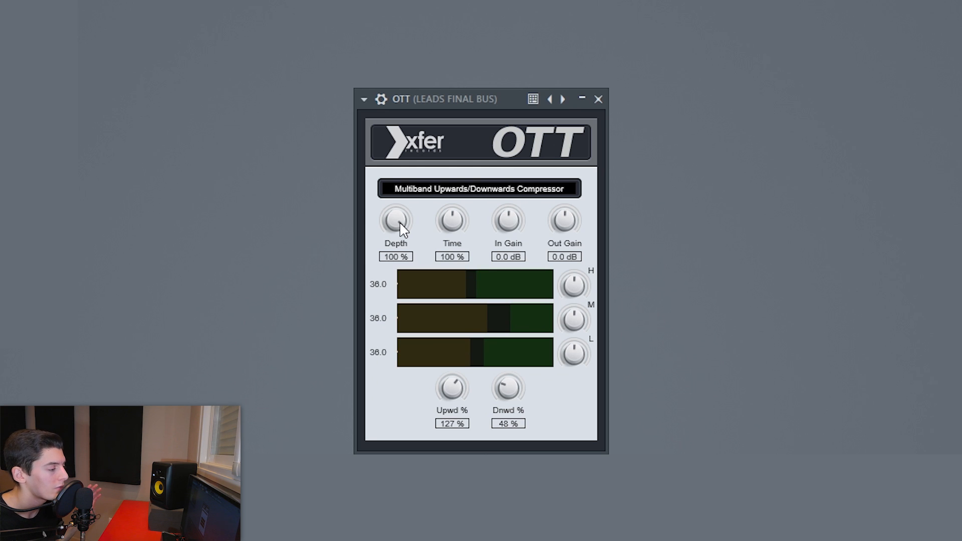
pyautogui.scroll(-4, 401, 225)
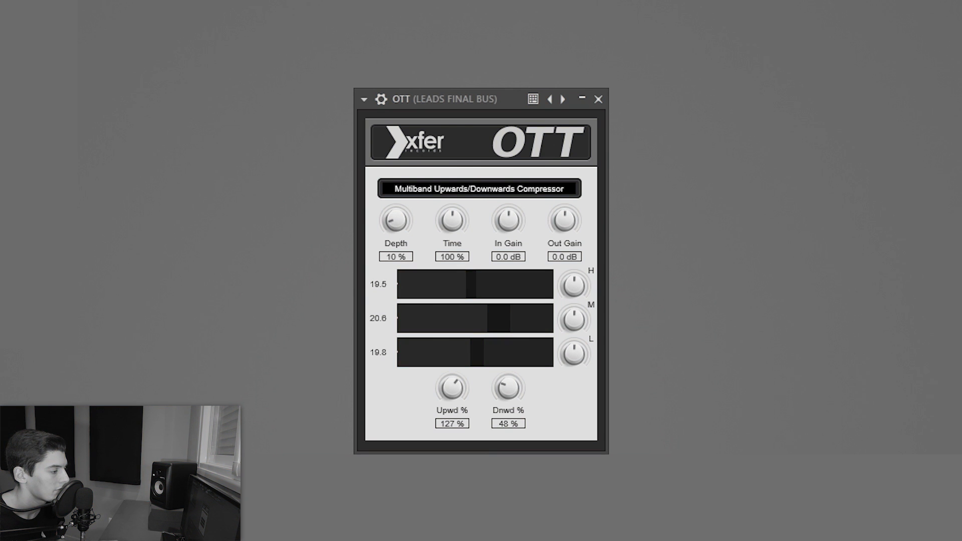
pyautogui.press('space')
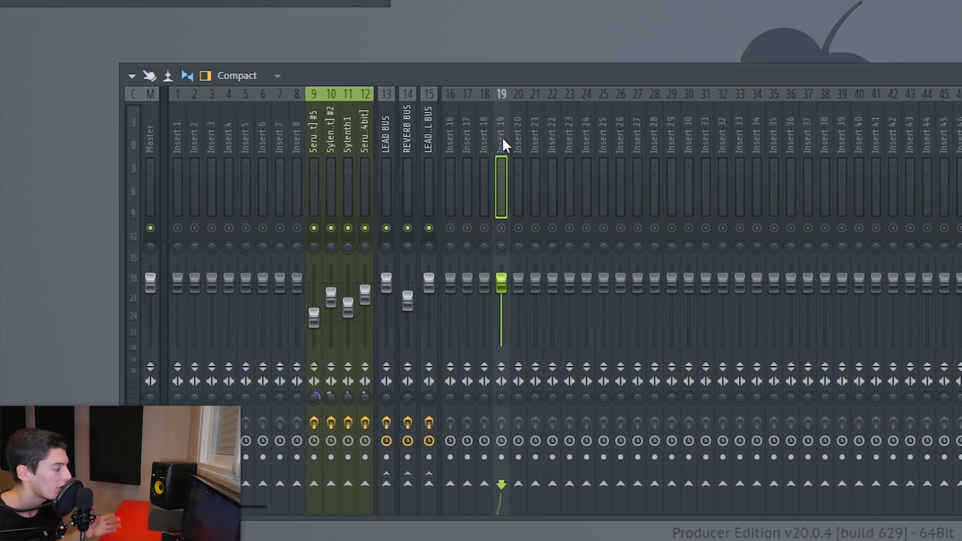
# - Name mixer insert 19 HUGE REVERB
pyautogui.rightClick(503, 137)
pyautogui.click(564, 361)
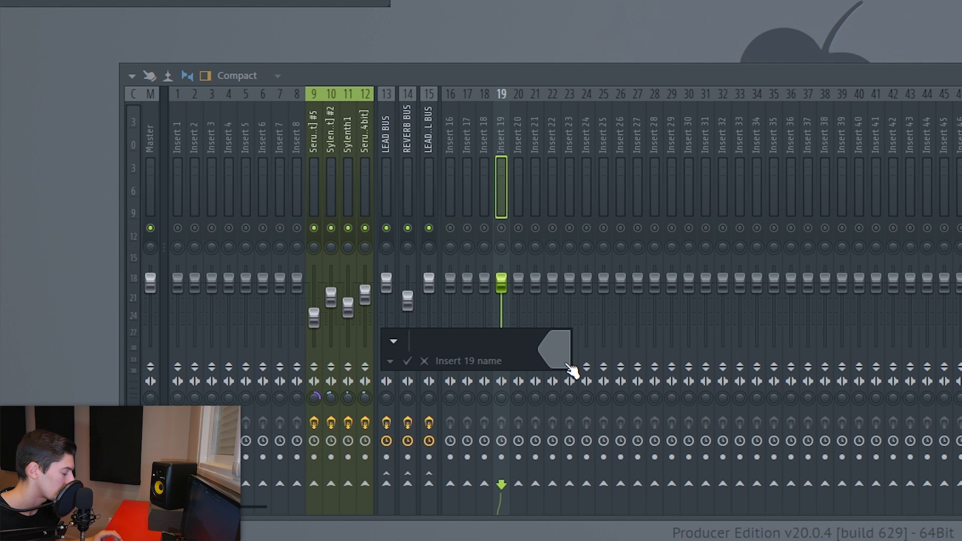
pyautogui.write('h')
pyautogui.write('e')
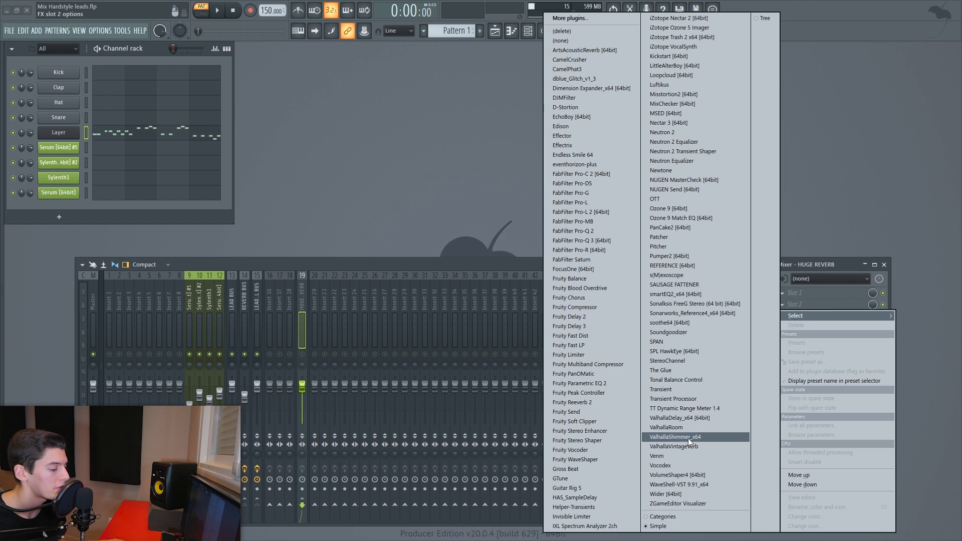
# - Load ValhallaVintageVerb in slot 2 of the HUGE REVERB insert and send the LEADS FINAL BUS to that insert
pyautogui.click(685, 446)
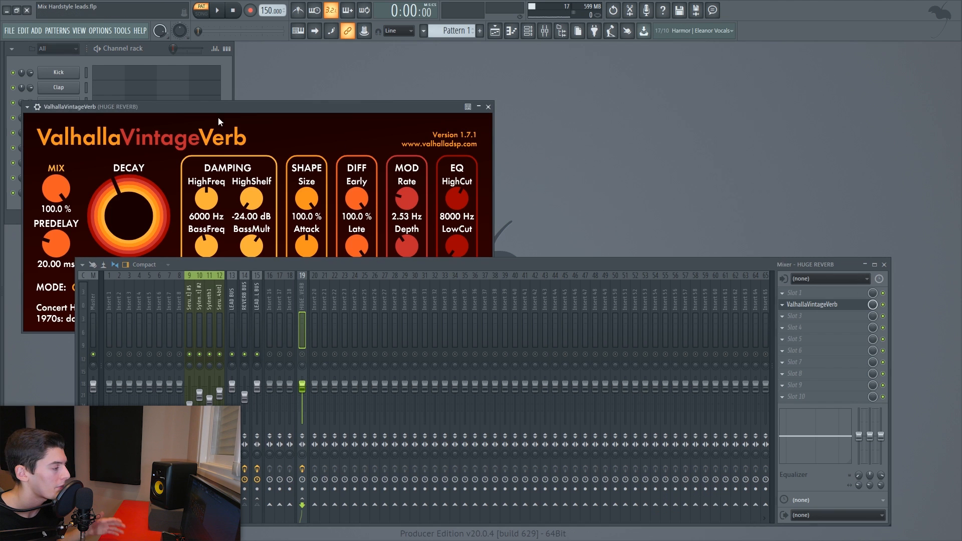
pyautogui.moveTo(165, 109); pyautogui.dragTo(405, 56)
pyautogui.click(257, 303)
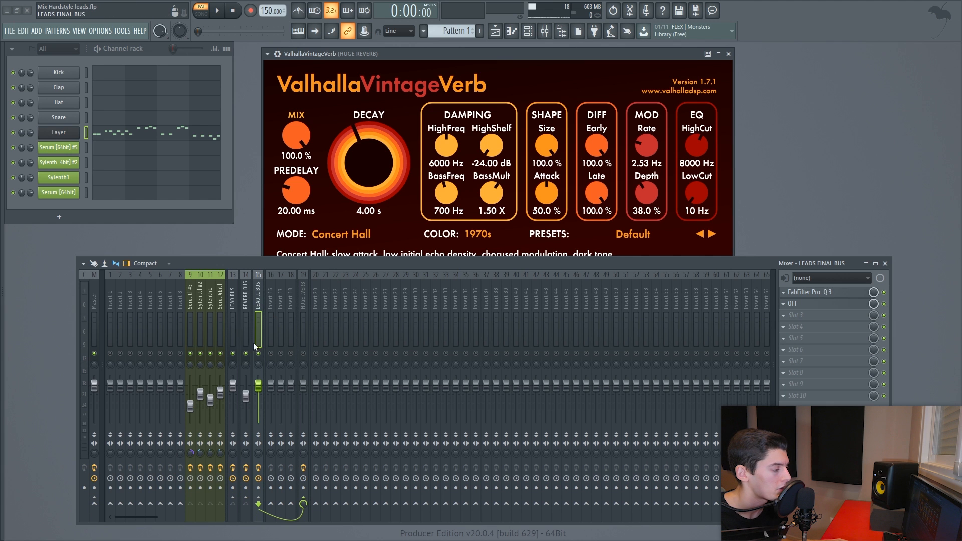
pyautogui.click(300, 298)
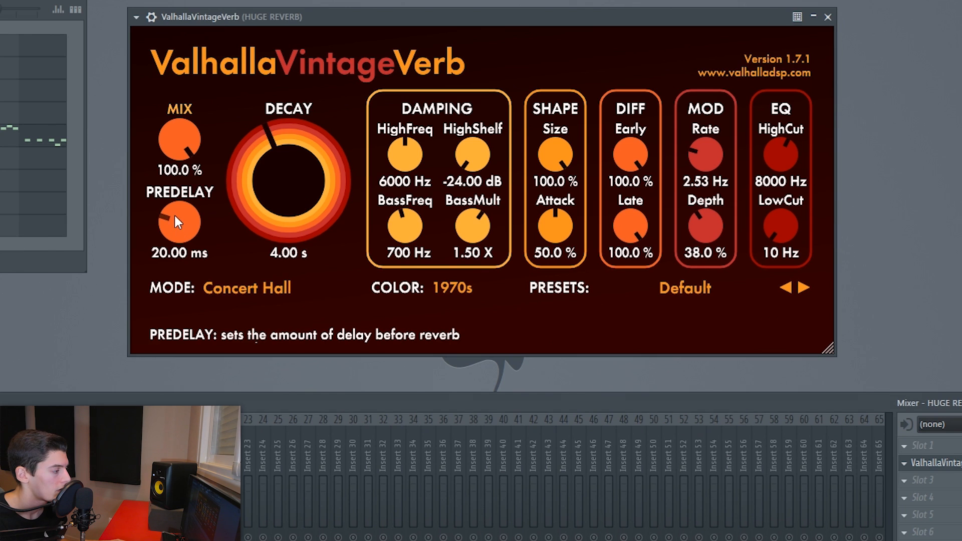
# - Set the reverb's predelay to 0 ms, low cut to 220 Hz, high cut to 5020 Hz and attack to 81.2 %, and edit the decay
pyautogui.moveTo(263, 193); pyautogui.dragTo(266, 225)
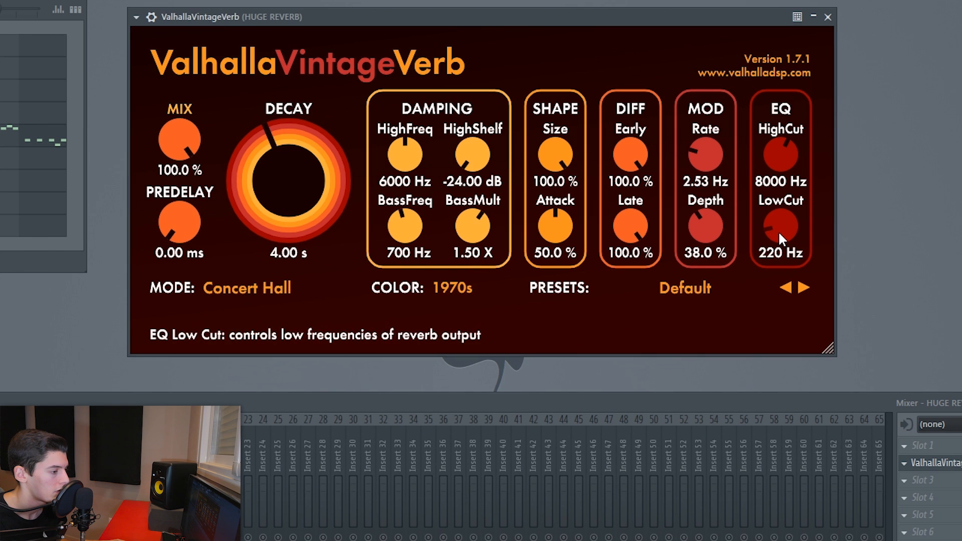
pyautogui.moveTo(782, 148); pyautogui.dragTo(785, 155)
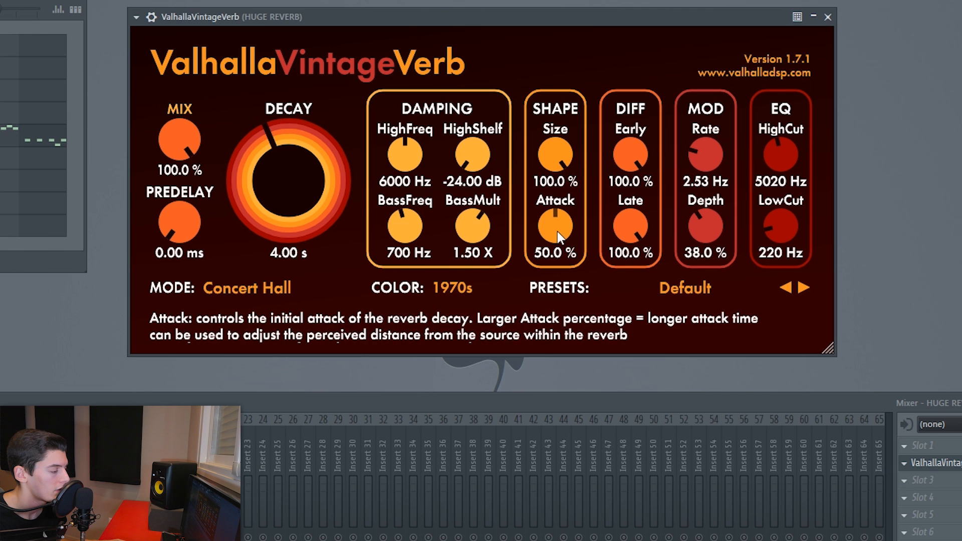
pyautogui.moveTo(557, 231); pyautogui.dragTo(559, 197)
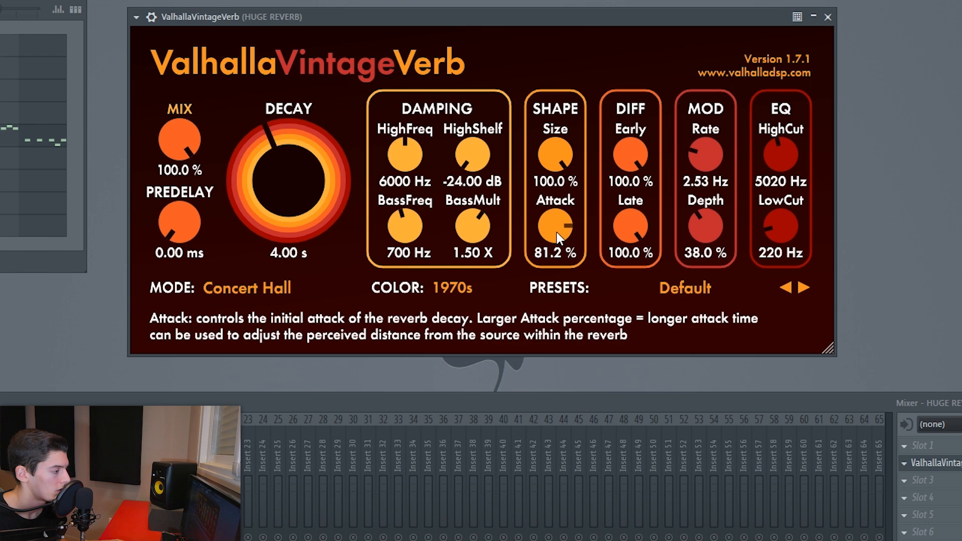
pyautogui.doubleClick(277, 253)
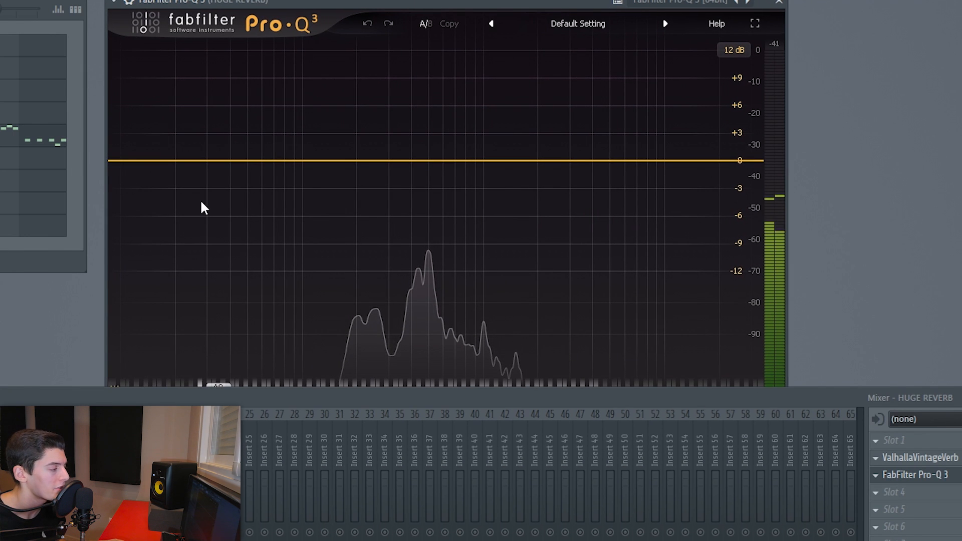
# - Add a 12 dB/oct high cut at about 5283 Hz and a 12 dB/oct low cut at 189 Hz in the HUGE REVERB Pro-Q 3
pyautogui.click(732, 161)
pyautogui.moveTo(724, 163); pyautogui.dragTo(604, 157)
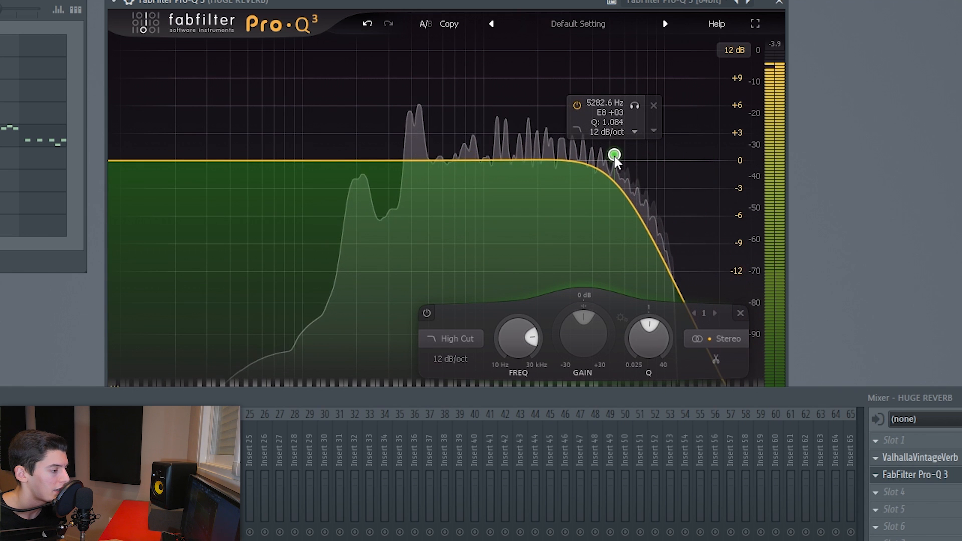
pyautogui.click(115, 161)
pyautogui.moveTo(119, 162); pyautogui.dragTo(351, 163)
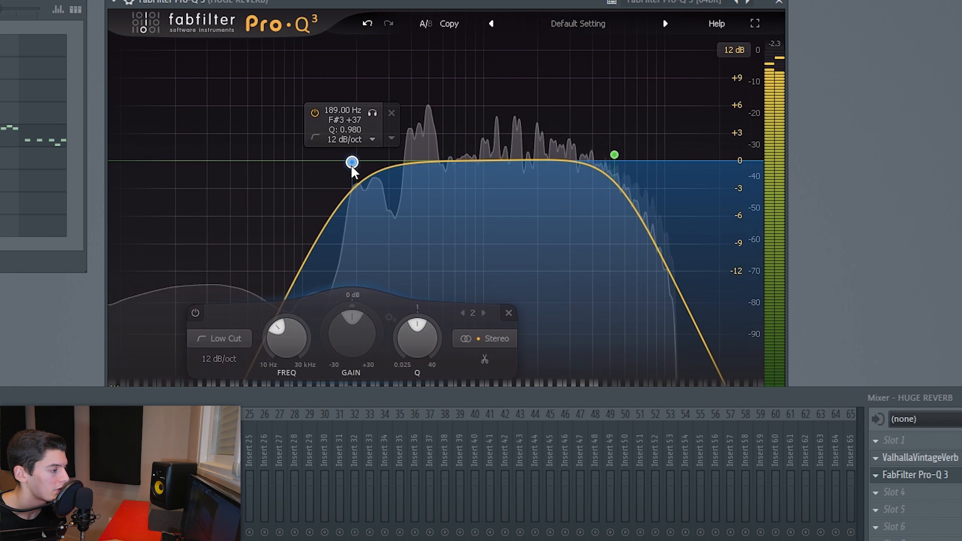
# - Add a bell cut of -2.61 dB at about 425 Hz with a Q of 2.393 in the HUGE REVERB Pro-Q 3
pyautogui.click(421, 170)
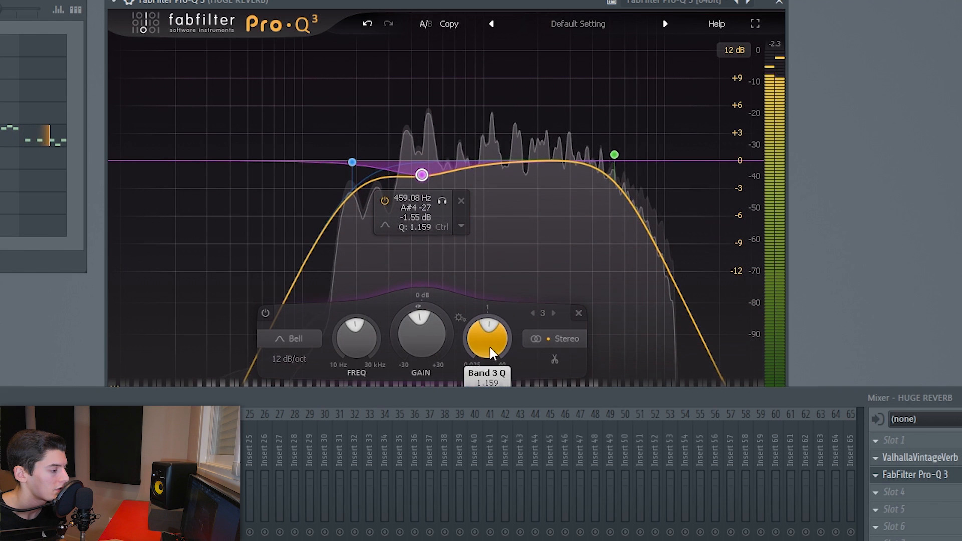
pyautogui.moveTo(489, 347); pyautogui.dragTo(450, 269)
pyautogui.moveTo(421, 174); pyautogui.dragTo(417, 185)
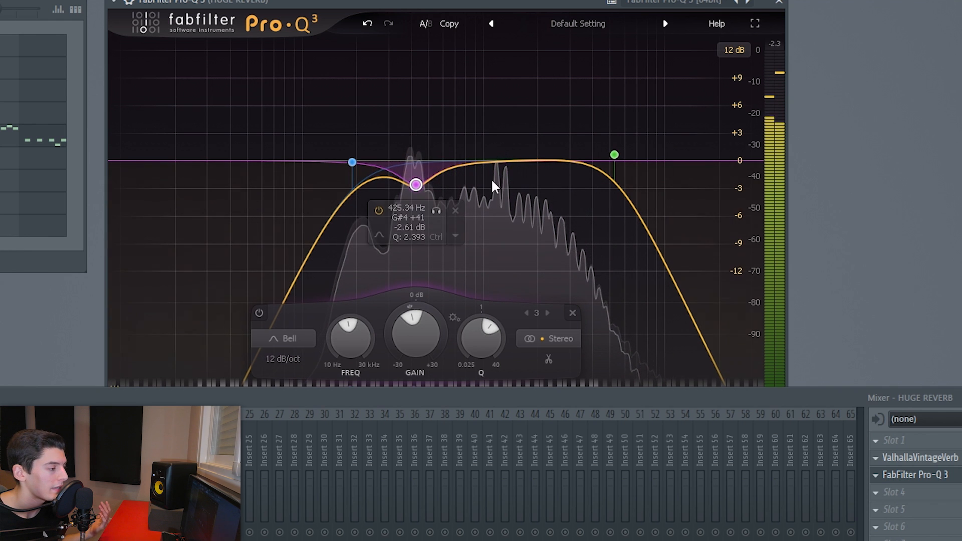
# - Try a +7.18 dB bell at about 1849 Hz with a Q of 0.845 in the LEAD BUS Pro-Q 3, and remove the band
pyautogui.click(150, 461)
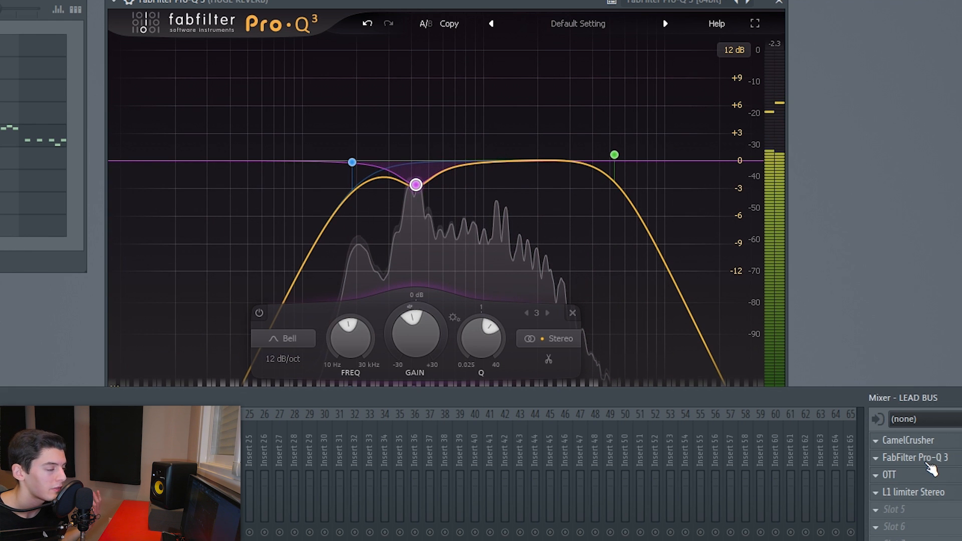
pyautogui.click(915, 458)
pyautogui.moveTo(286, 114); pyautogui.dragTo(287, 82)
pyautogui.moveTo(486, 242); pyautogui.dragTo(542, 173)
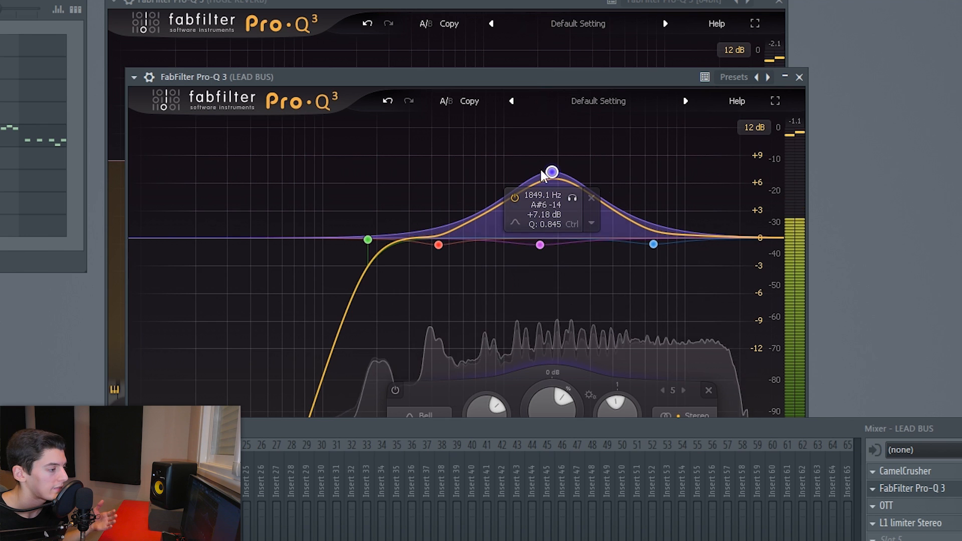
pyautogui.click(589, 199)
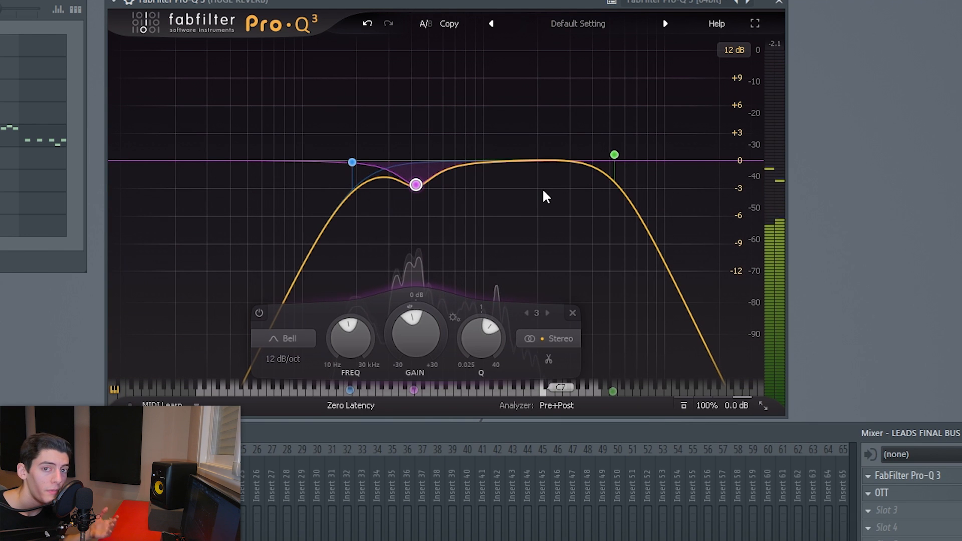
# - Add a -1.63 dB bell with a Q of 1 at about 1528 Hz in the HUGE REVERB Pro-Q 3 and shift it slightly higher
pyautogui.doubleClick(516, 175)
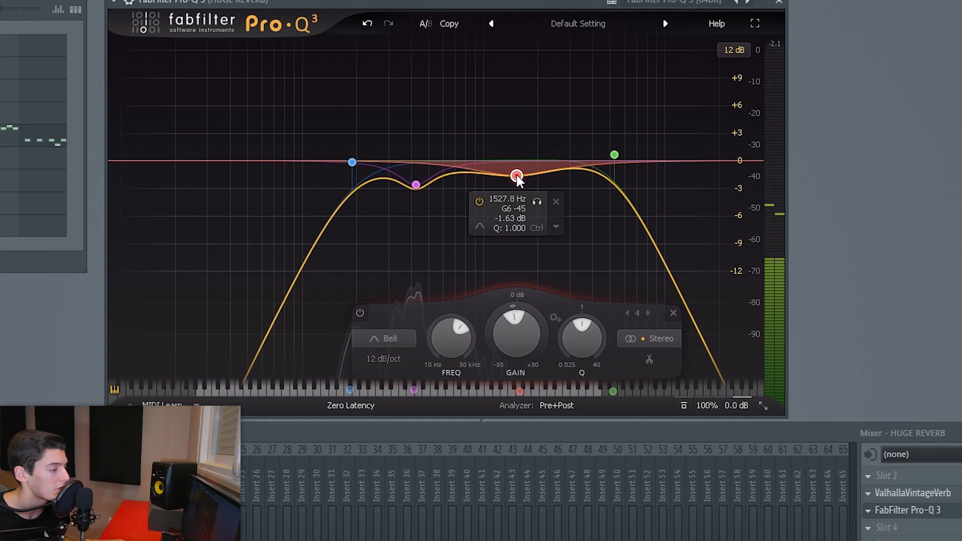
pyautogui.moveTo(516, 176); pyautogui.dragTo(533, 177)
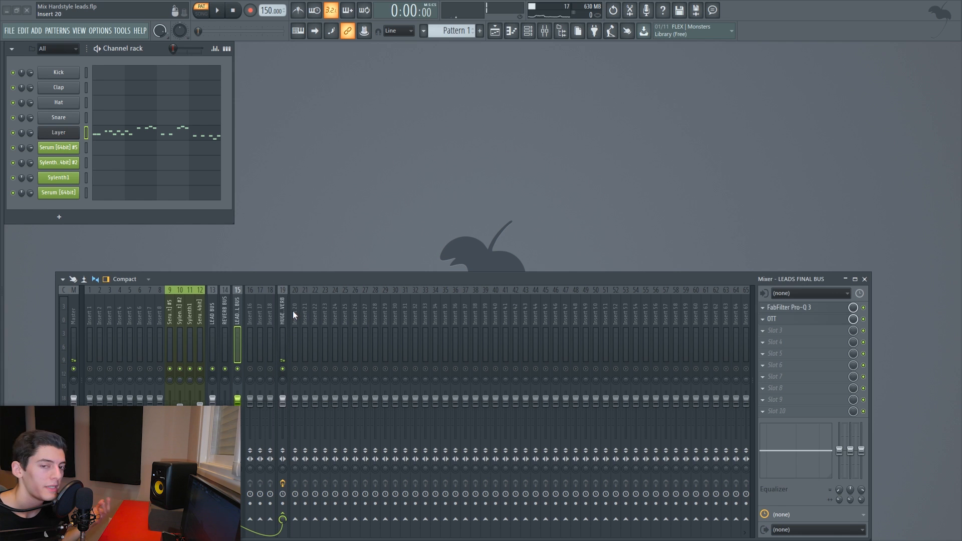
# - Load Fruity Peak Controller in slot 7 of the LEADS FINAL BUS and move its window clear of the channel rack
pyautogui.click(794, 376)
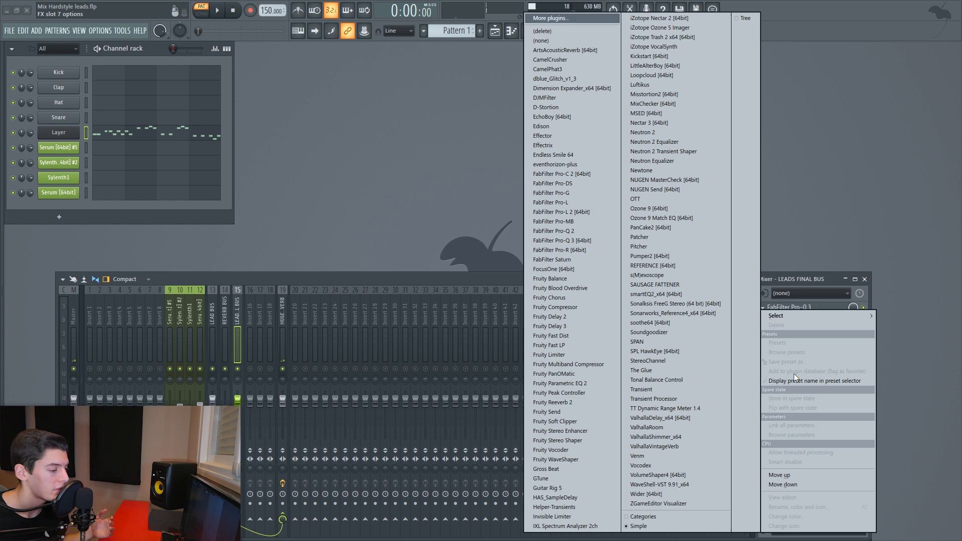
pyautogui.click(581, 393)
pyautogui.moveTo(186, 172); pyautogui.dragTo(298, 140)
pyautogui.moveTo(298, 141); pyautogui.dragTo(325, 111)
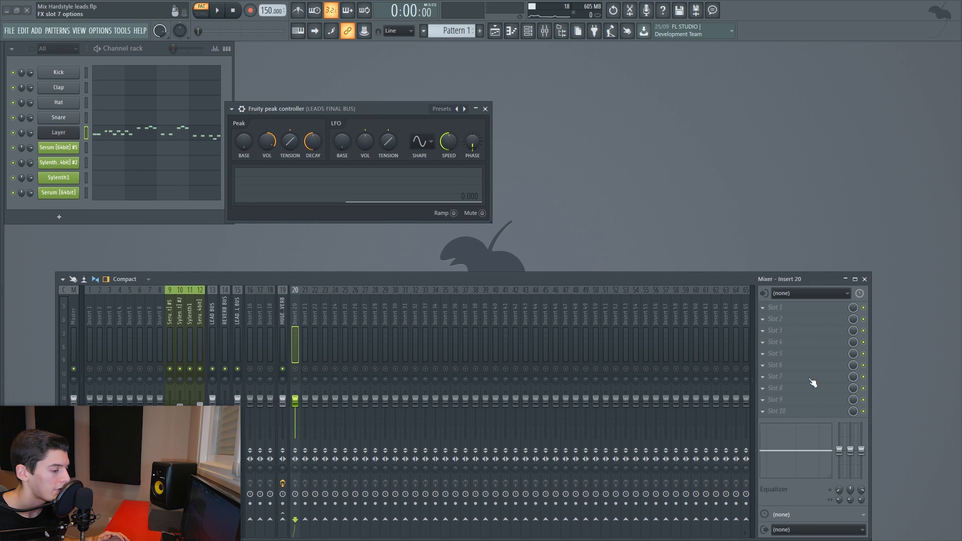
# - Link the HUGE REVERB Fruity Balance volume to the leads final bus Peak controller with inverted mapping, and set the peak base to 0.2
pyautogui.click(787, 363)
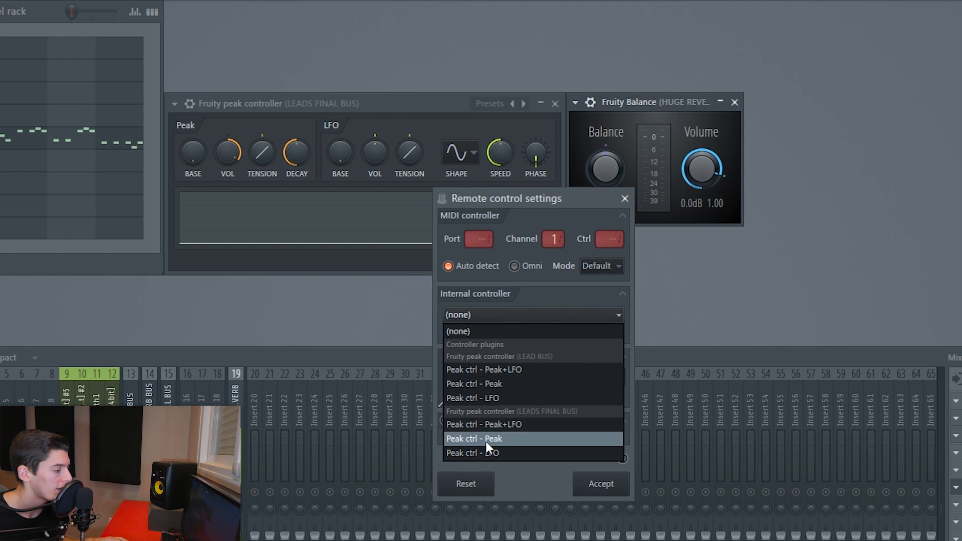
pyautogui.click(485, 441)
pyautogui.click(621, 377)
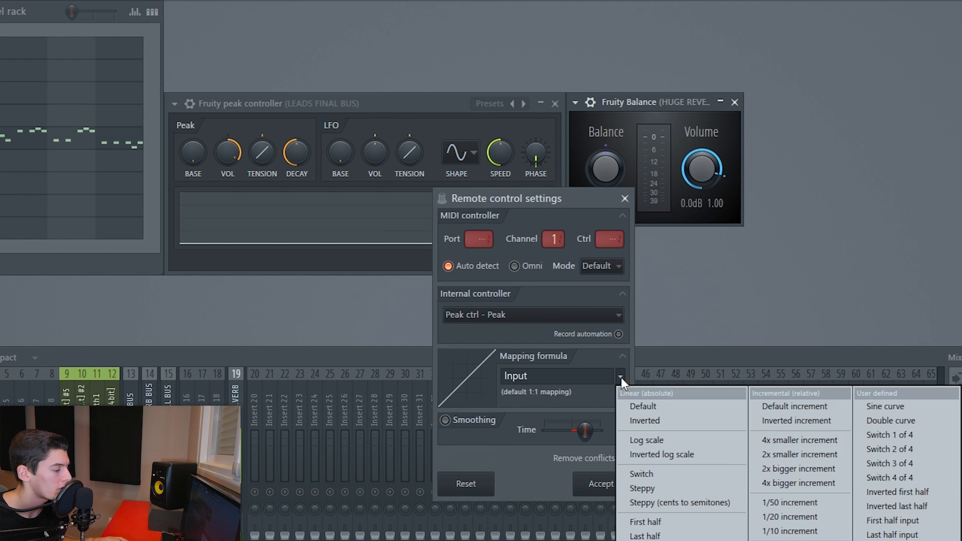
pyautogui.click(674, 421)
pyautogui.click(601, 484)
pyautogui.rightClick(193, 159)
pyautogui.click(192, 159)
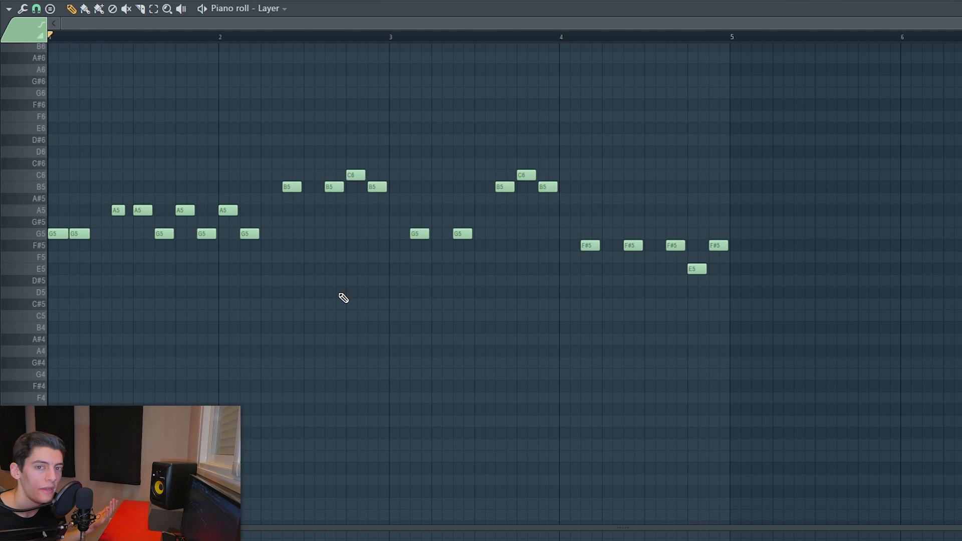
# - Examine the gaps between note groups in the Layer melody, selecting the early A5 and G5 run, and play it to check the ducking
pyautogui.moveTo(597, 244); pyautogui.dragTo(683, 292)
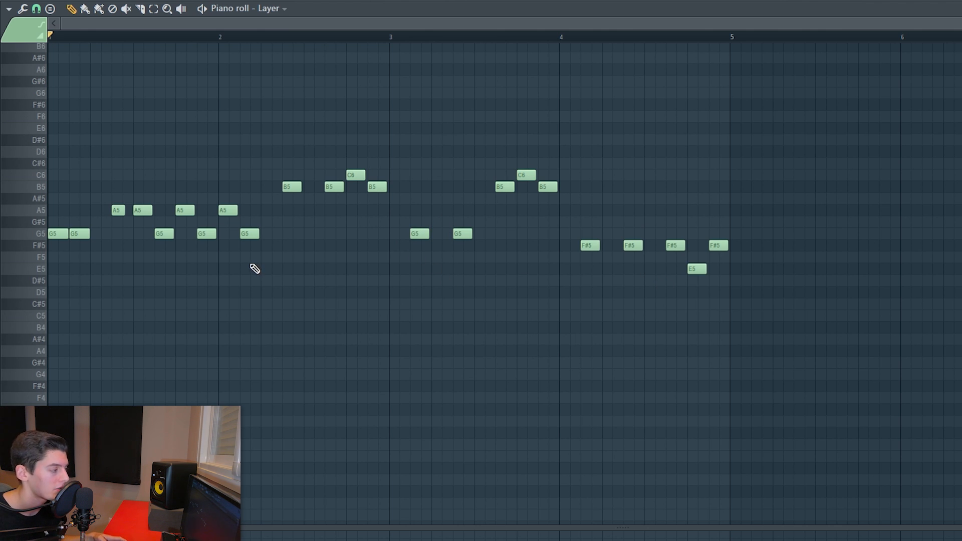
pyautogui.moveTo(254, 269); pyautogui.dragTo(138, 185)
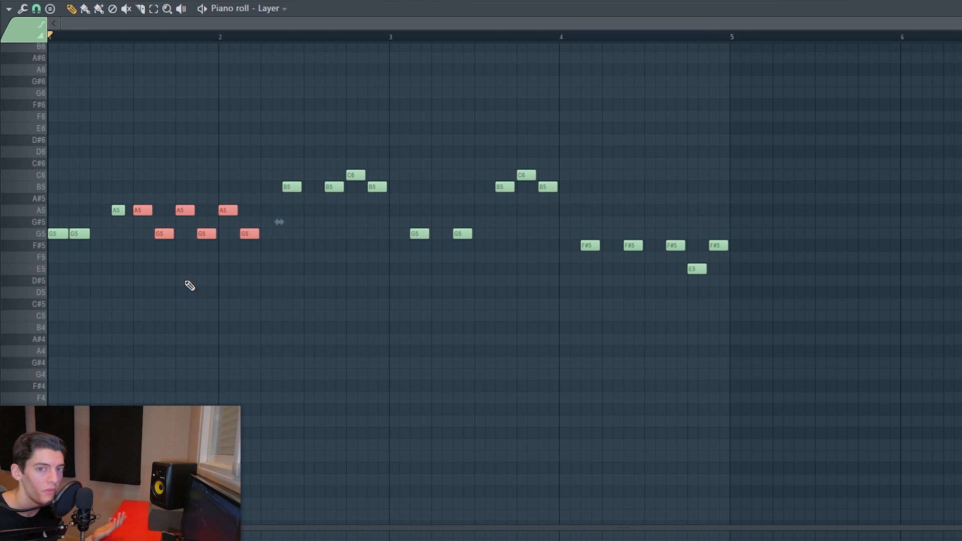
pyautogui.press('space')
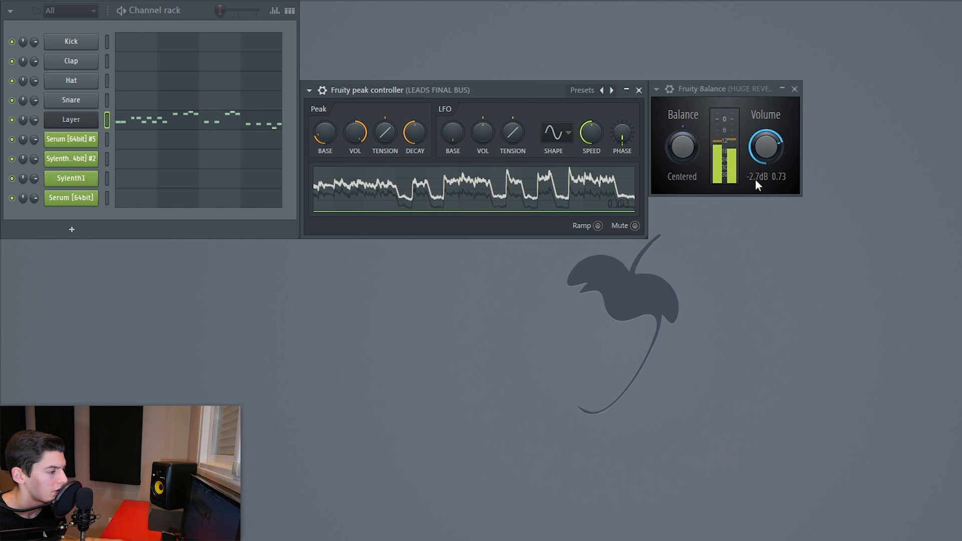
# - Raise the lowered HUGE REVERB mixer fader slightly and play the melody to judge the reverb level
pyautogui.press('F9')
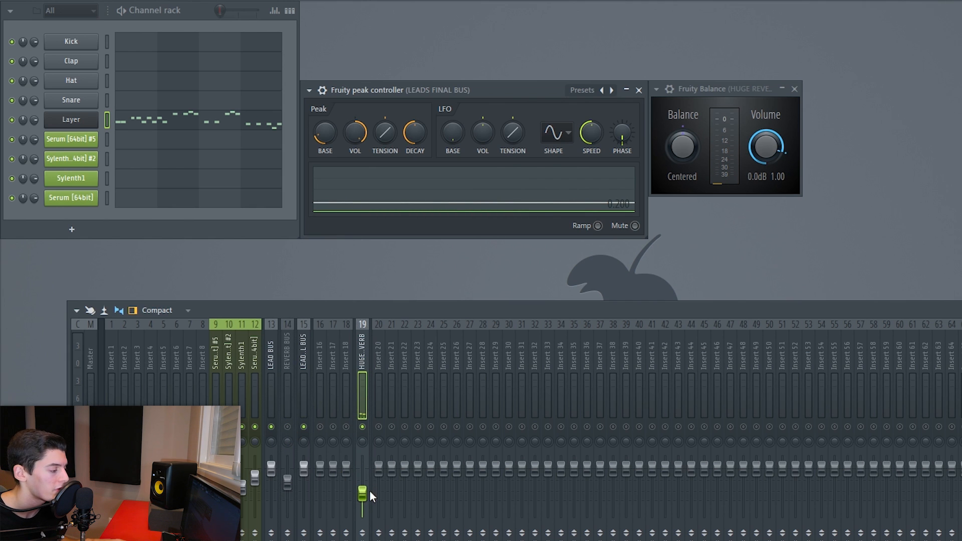
pyautogui.moveTo(363, 497)
pyautogui.mouseDown()
pyautogui.moveTo(362, 471)
pyautogui.moveTo(363, 501)
pyautogui.moveTo(363, 490)
pyautogui.mouseUp()
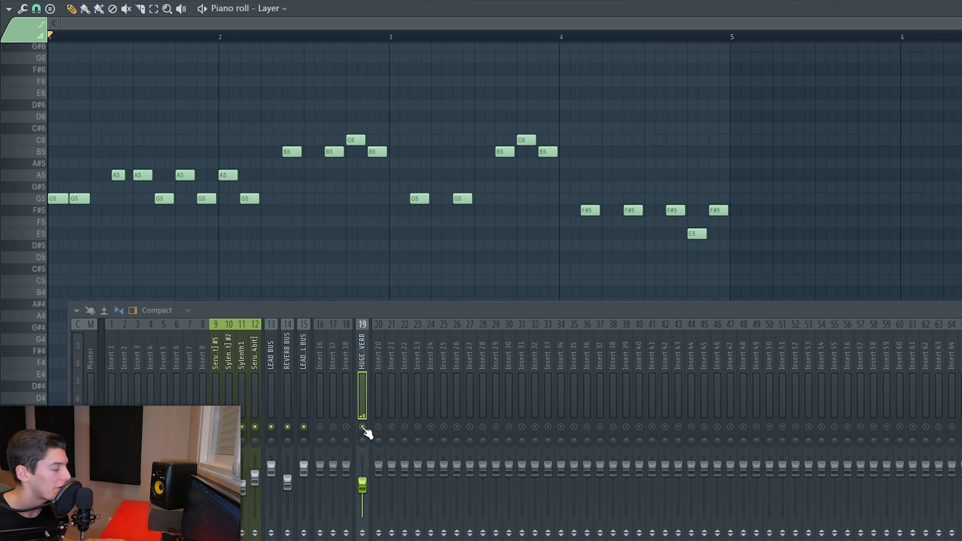
pyautogui.press('space')
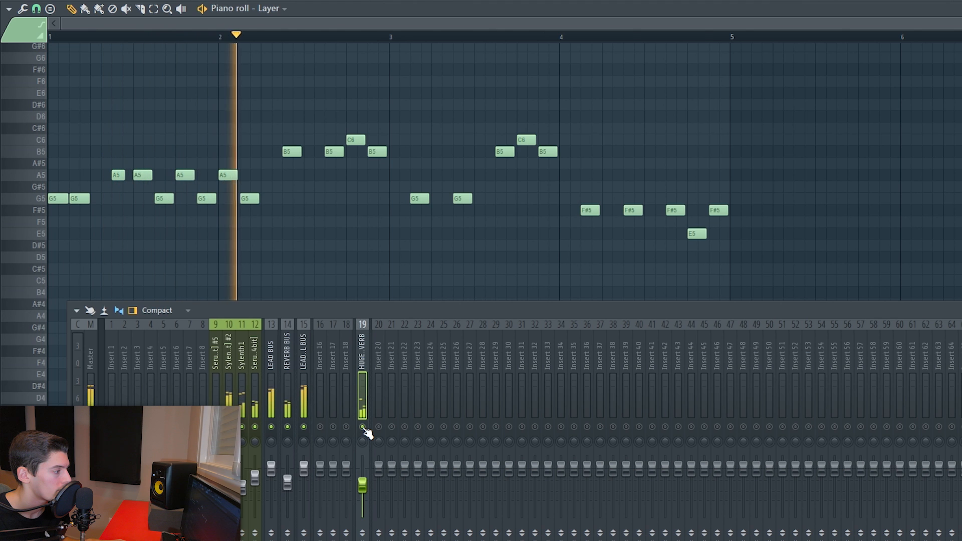